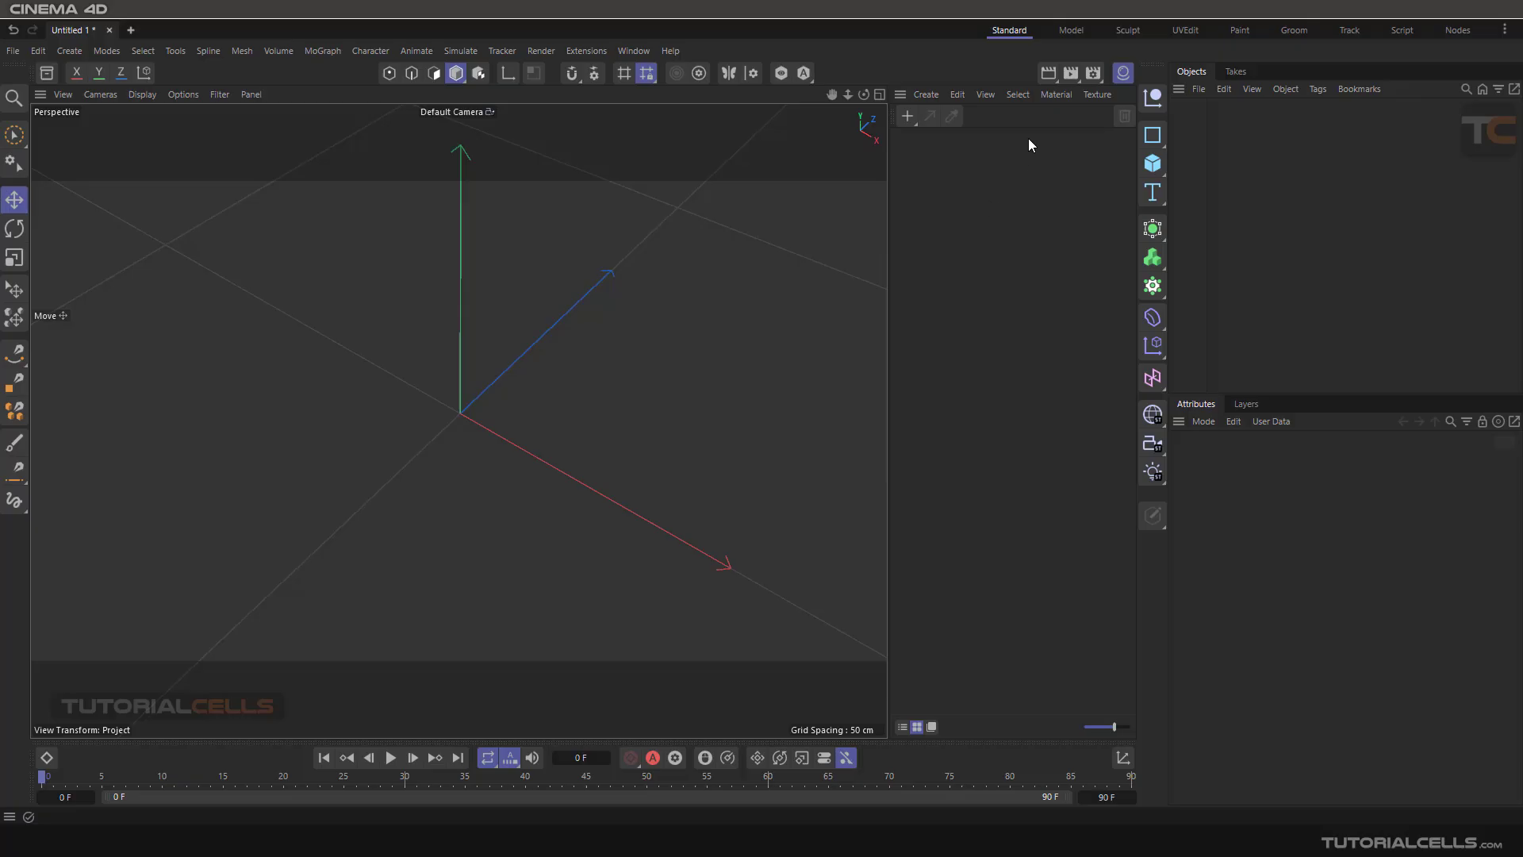
# Check the render settings, then create a new material Mat and open it for editing
pyautogui.click(1090, 85)
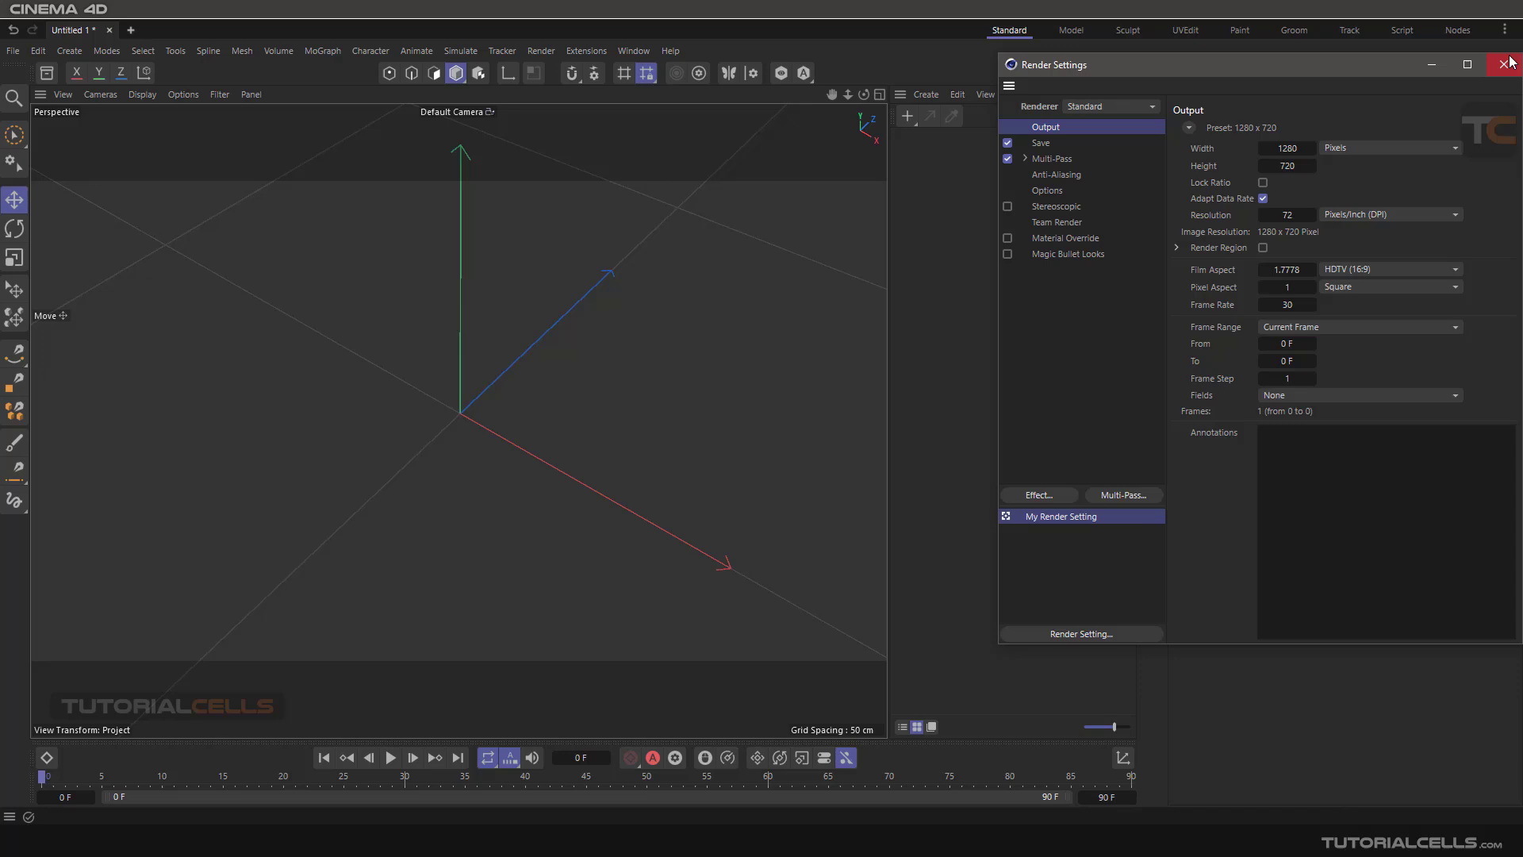
pyautogui.click(1506, 64)
pyautogui.click(908, 123)
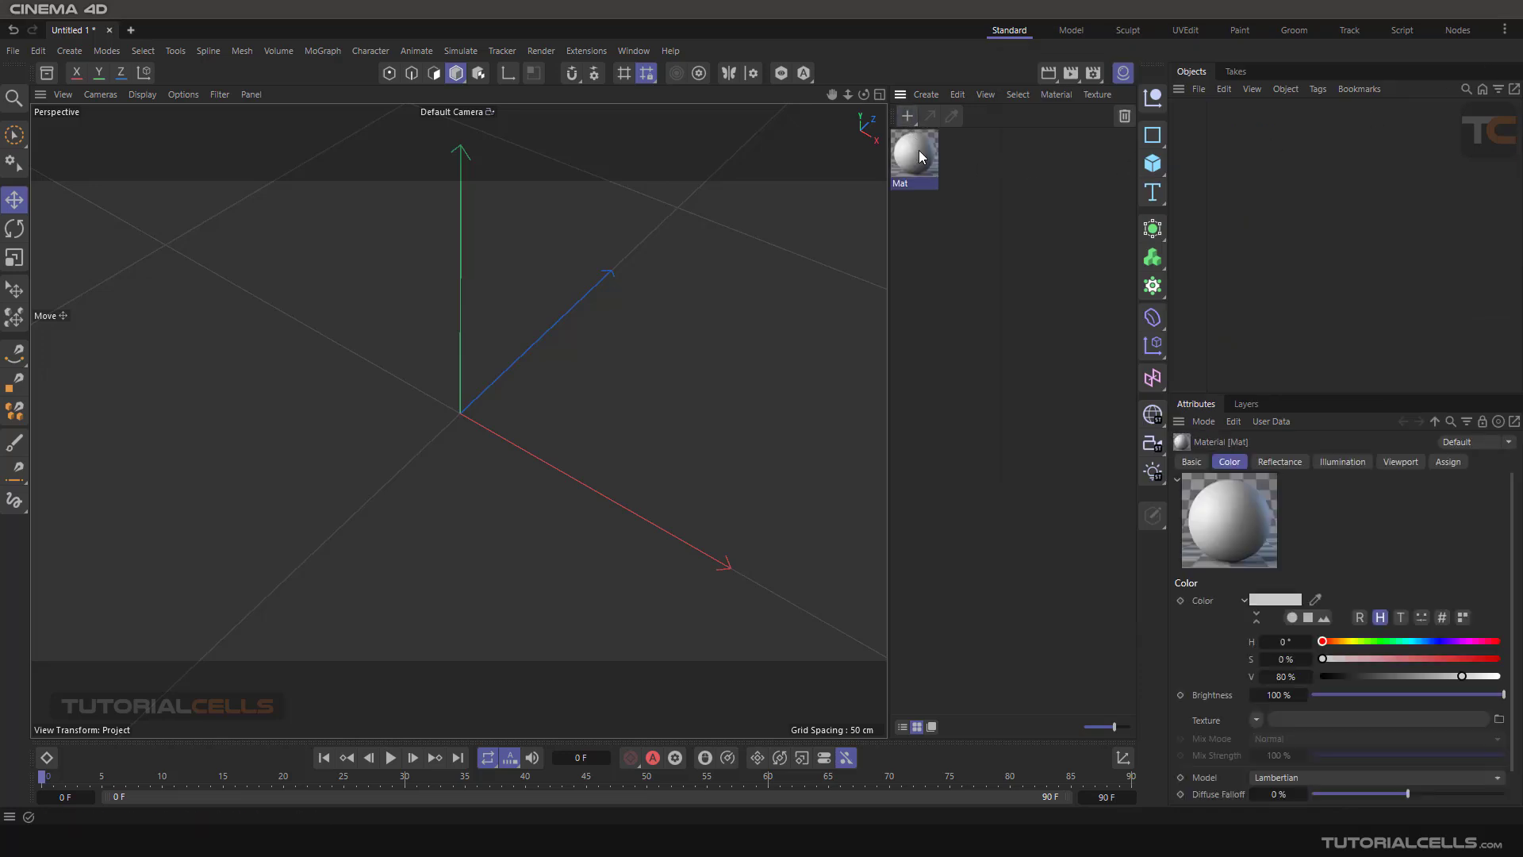
pyautogui.doubleClick(919, 151)
pyautogui.moveTo(980, 139); pyautogui.dragTo(887, 125)
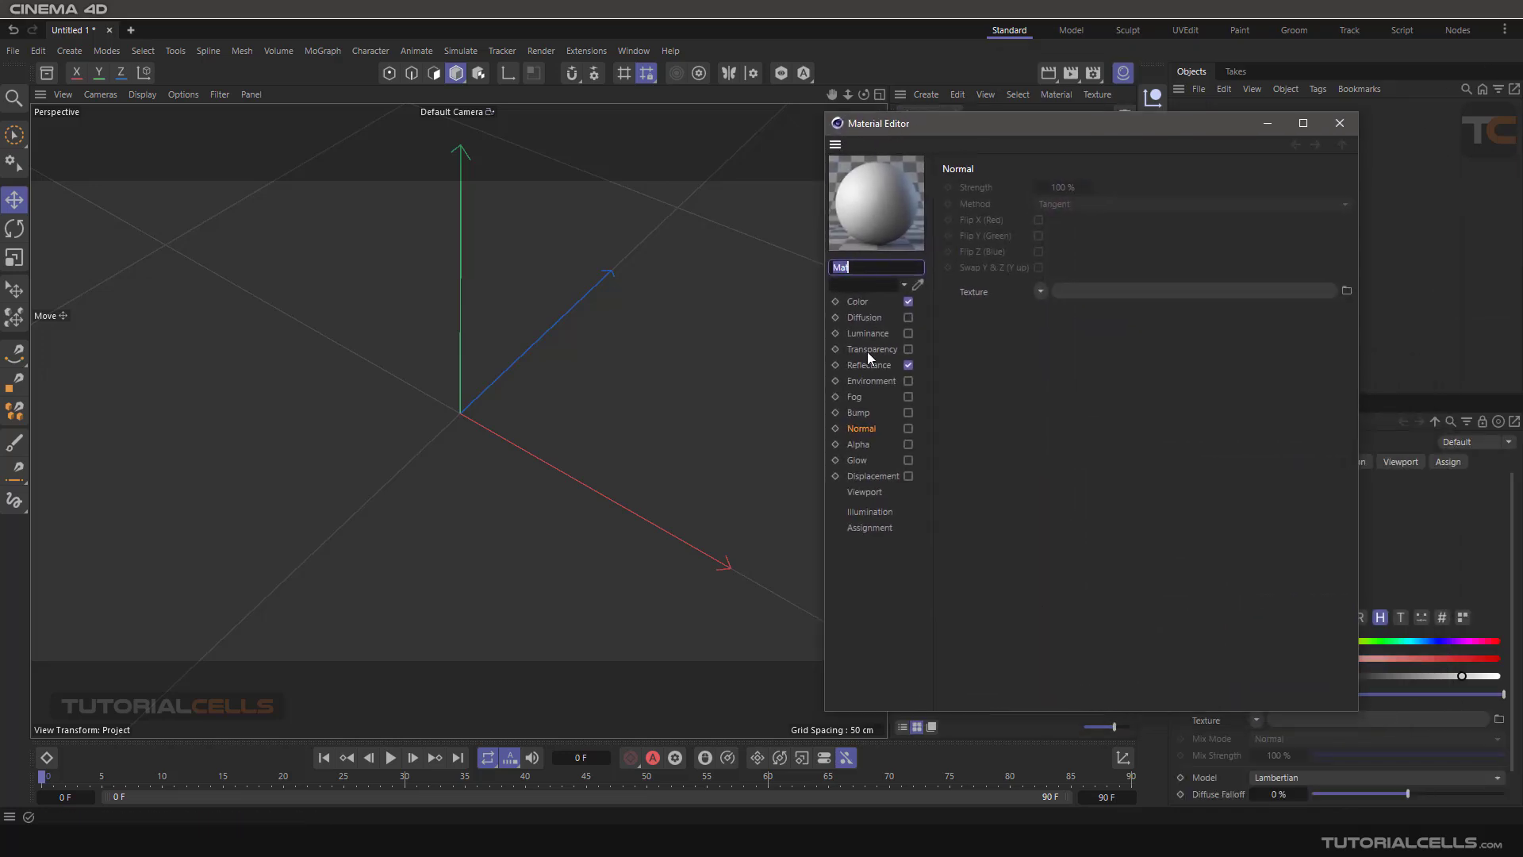
# Show the Alpha channel settings of the Mat material
pyautogui.click(859, 443)
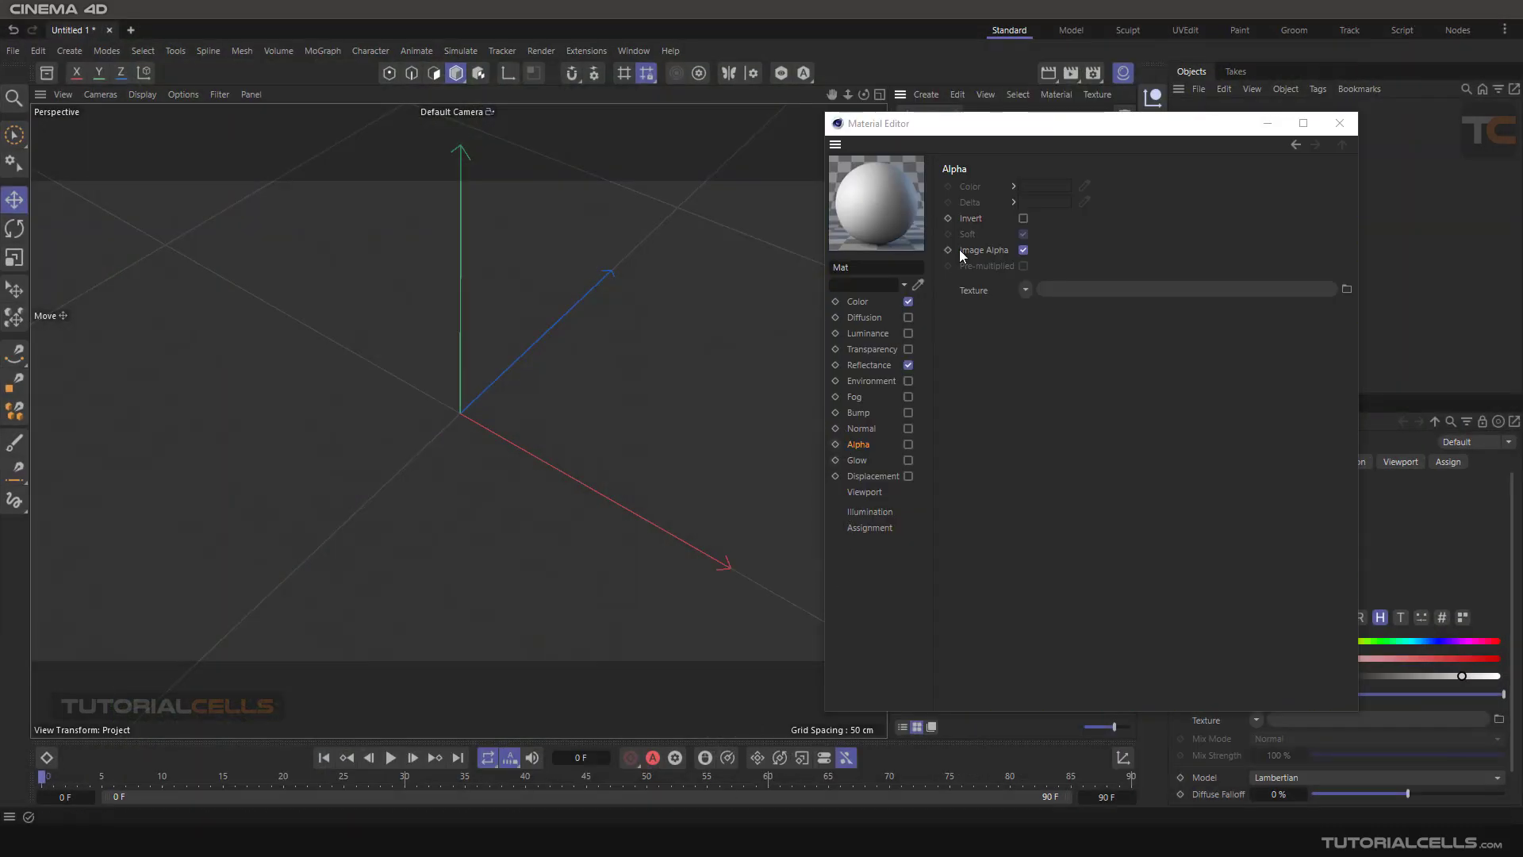
# Close the material editor and add a Plane primitive, viewed at an angle
pyautogui.click(1339, 123)
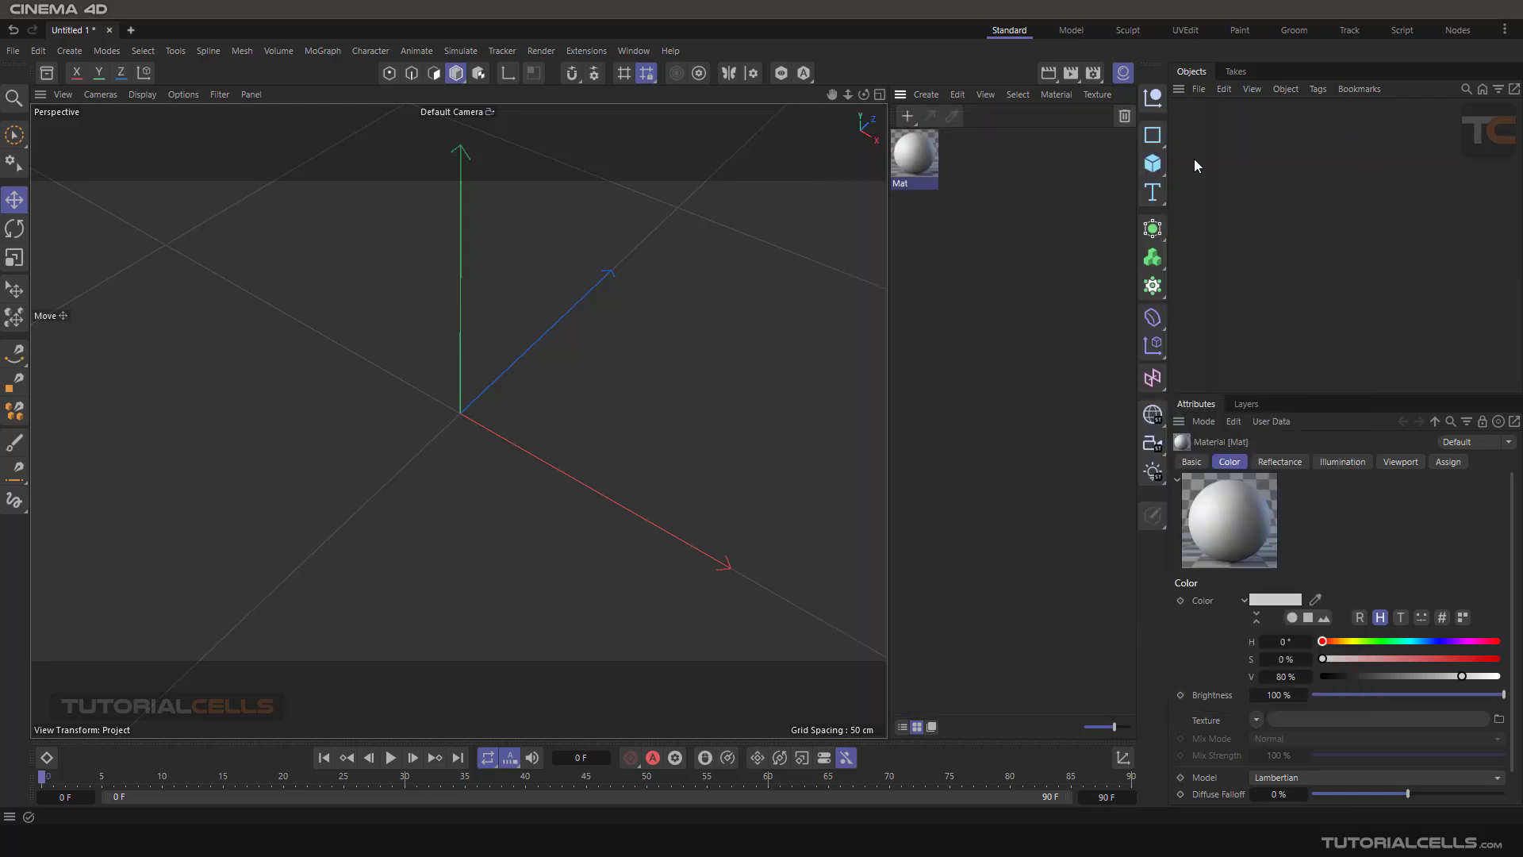
pyautogui.click(1152, 163)
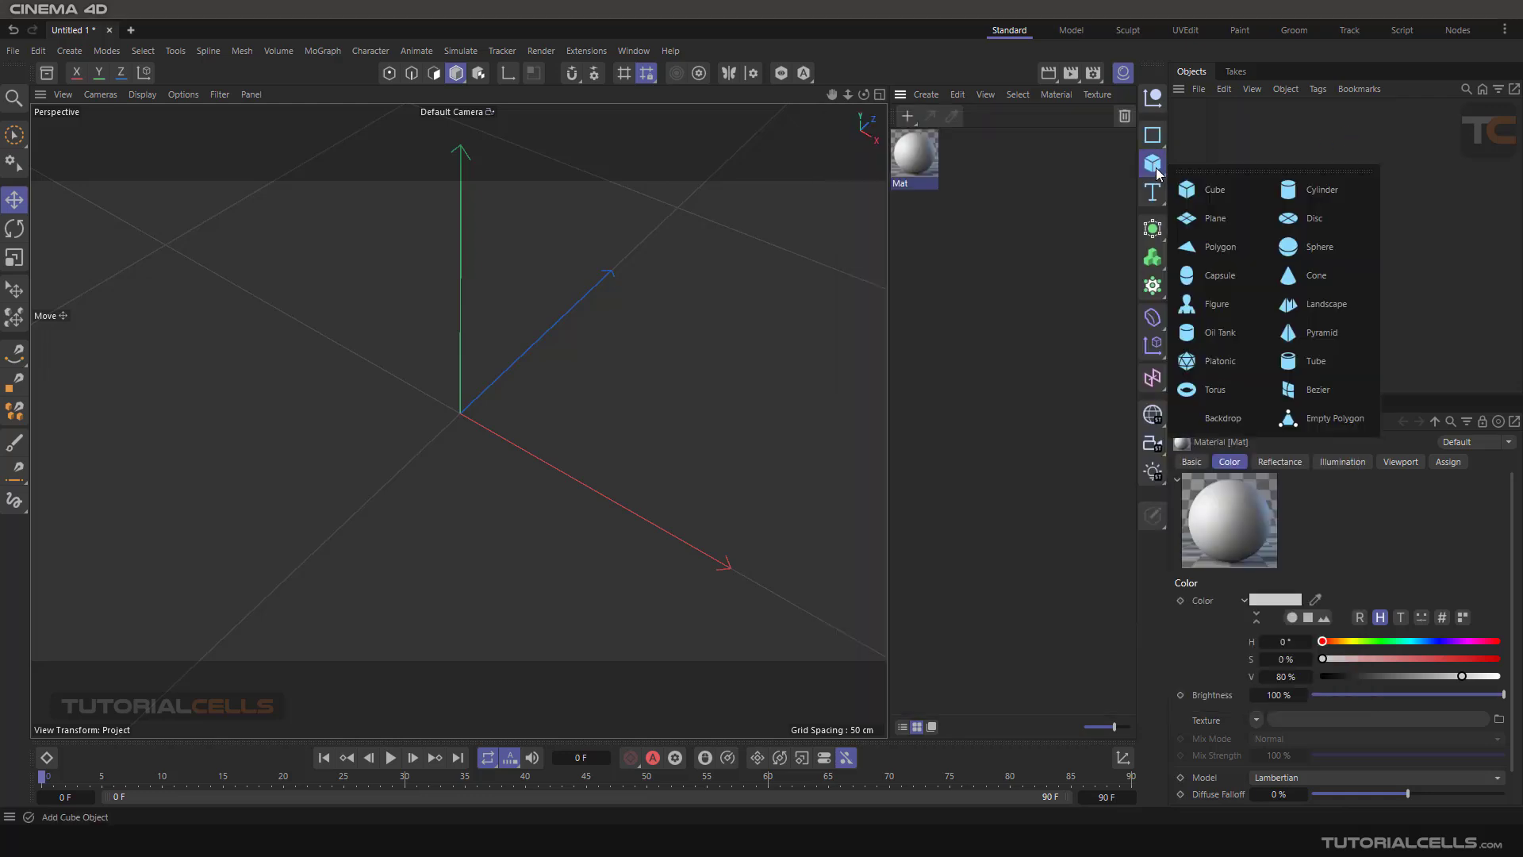
pyautogui.click(1214, 219)
pyautogui.moveTo(458, 349)
pyautogui.keyDown('alt'); pyautogui.mouseDown()
pyautogui.moveTo(476, 396)
pyautogui.moveTo(508, 402)
pyautogui.mouseUp(); pyautogui.keyUp('alt')
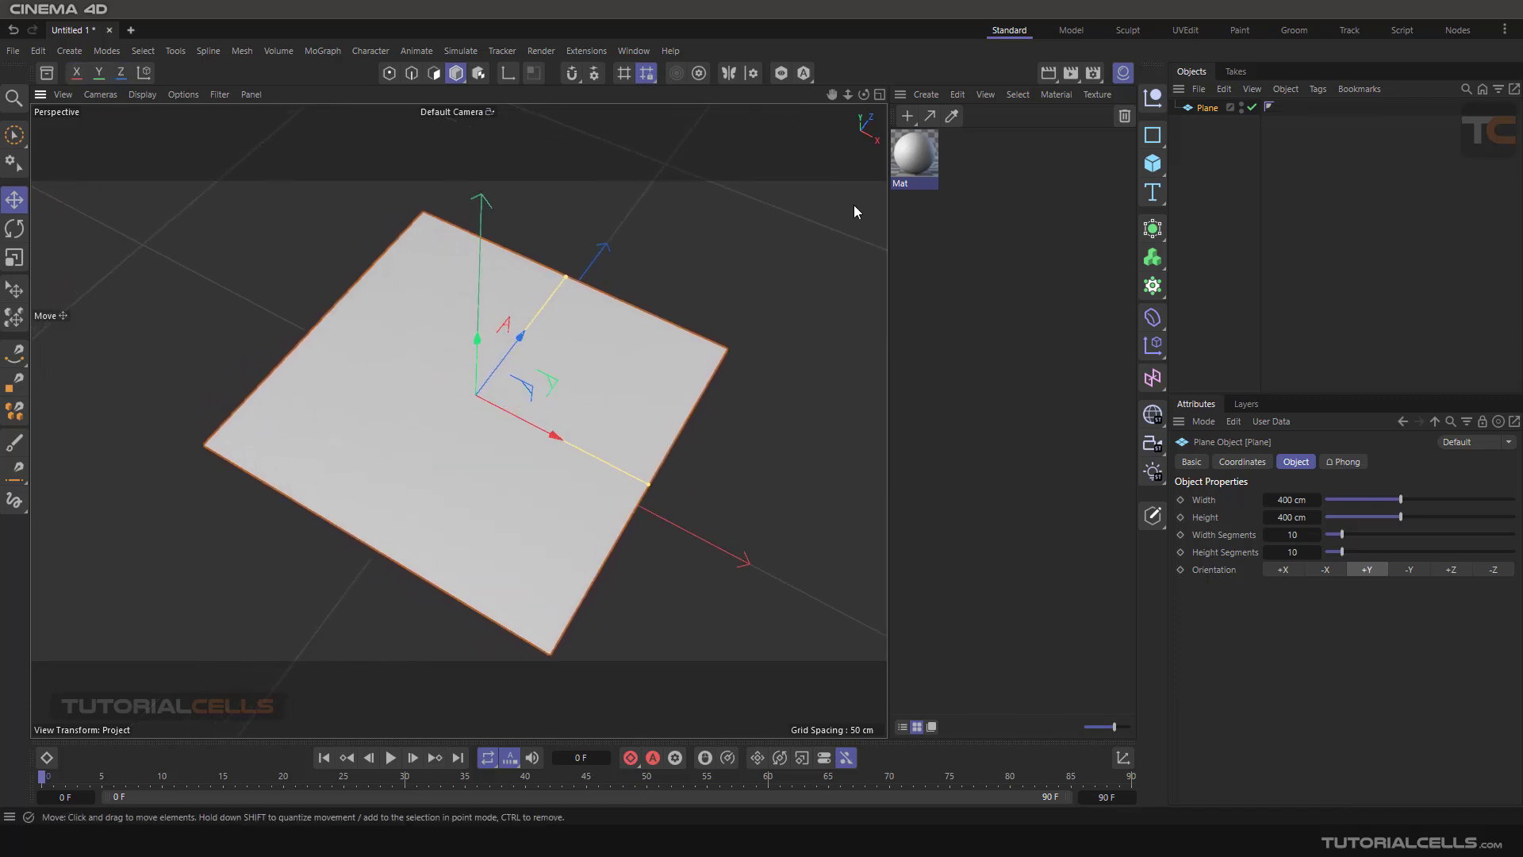
# Enable Mat's Alpha channel with a Checkerboard shader as its texture
pyautogui.doubleClick(909, 159)
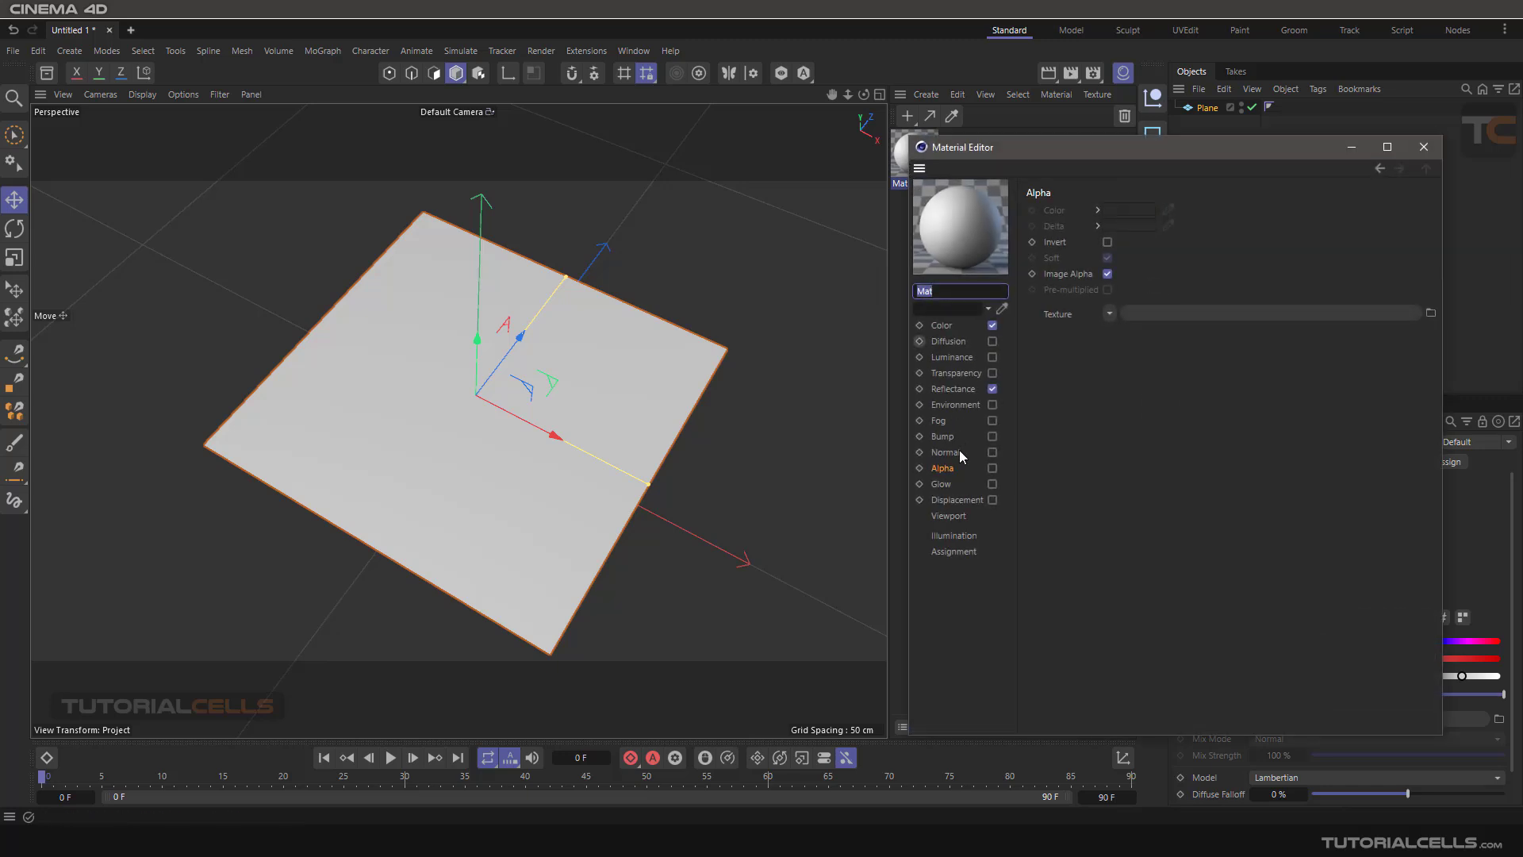
pyautogui.click(992, 469)
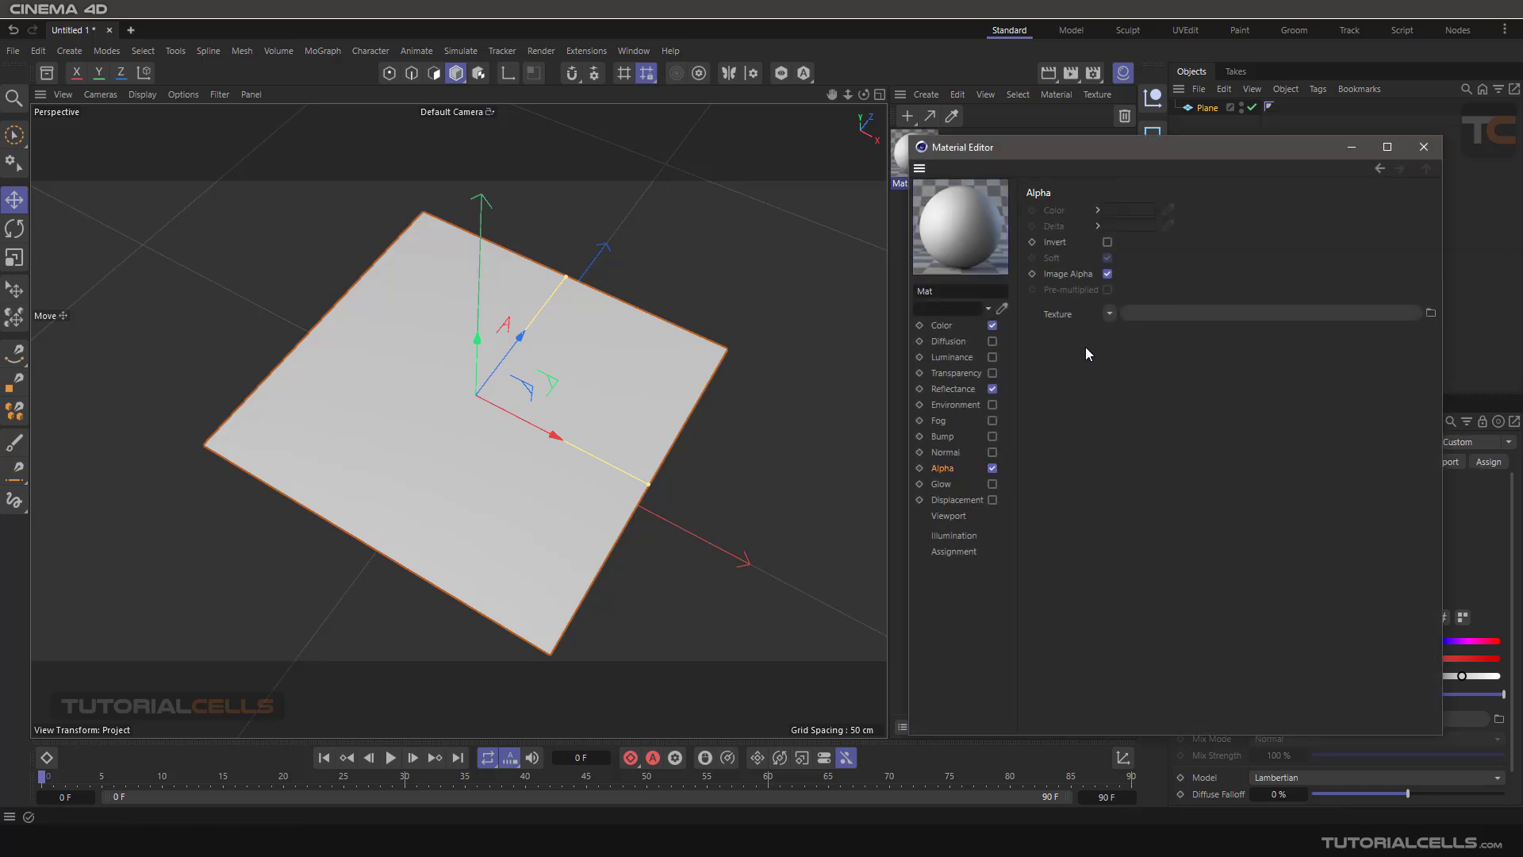
pyautogui.click(1111, 313)
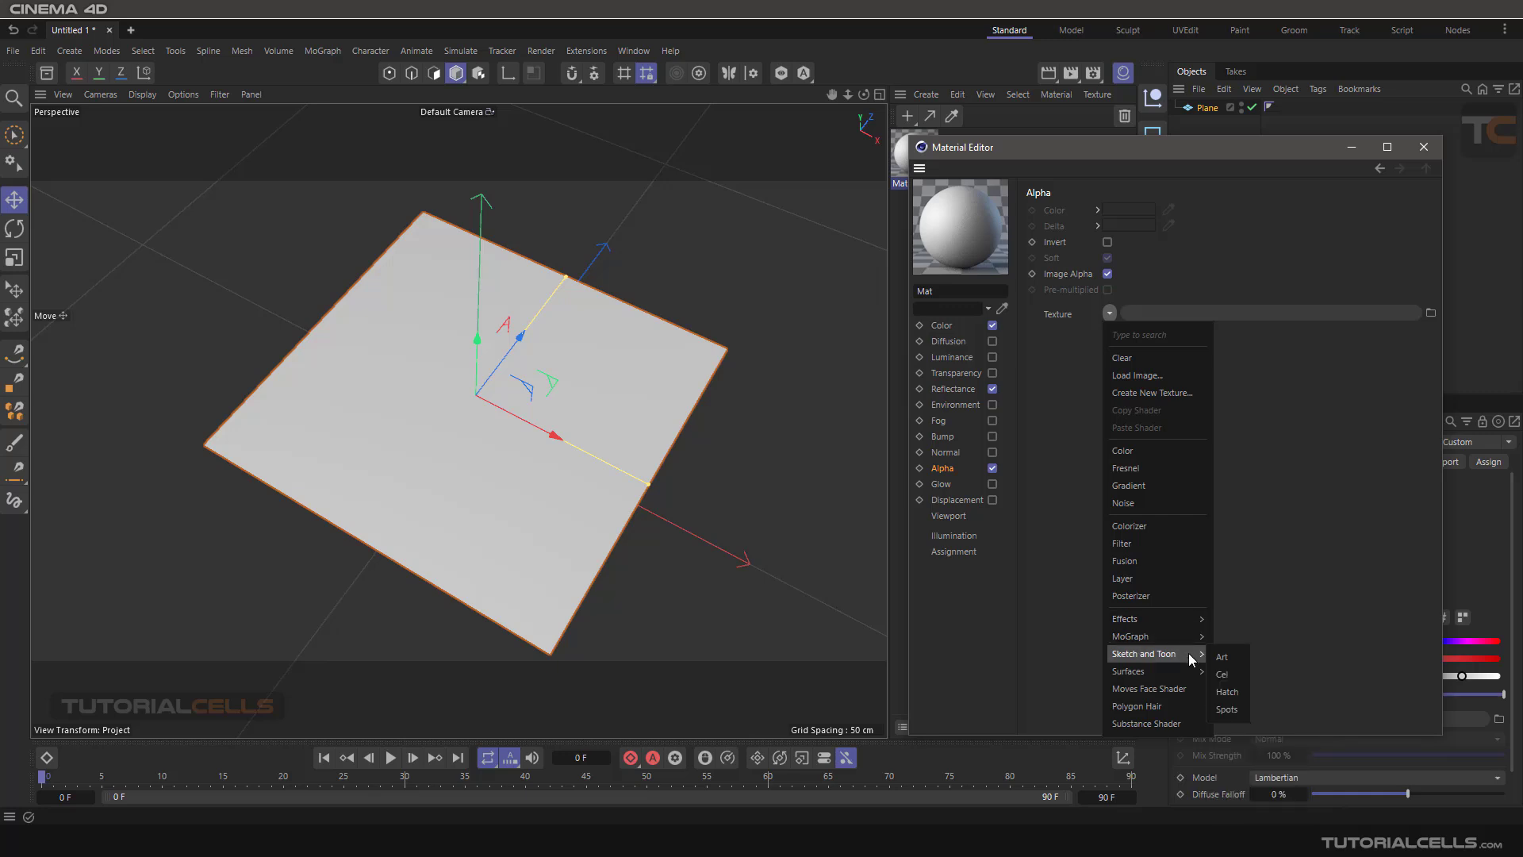
pyautogui.moveTo(1127, 671)
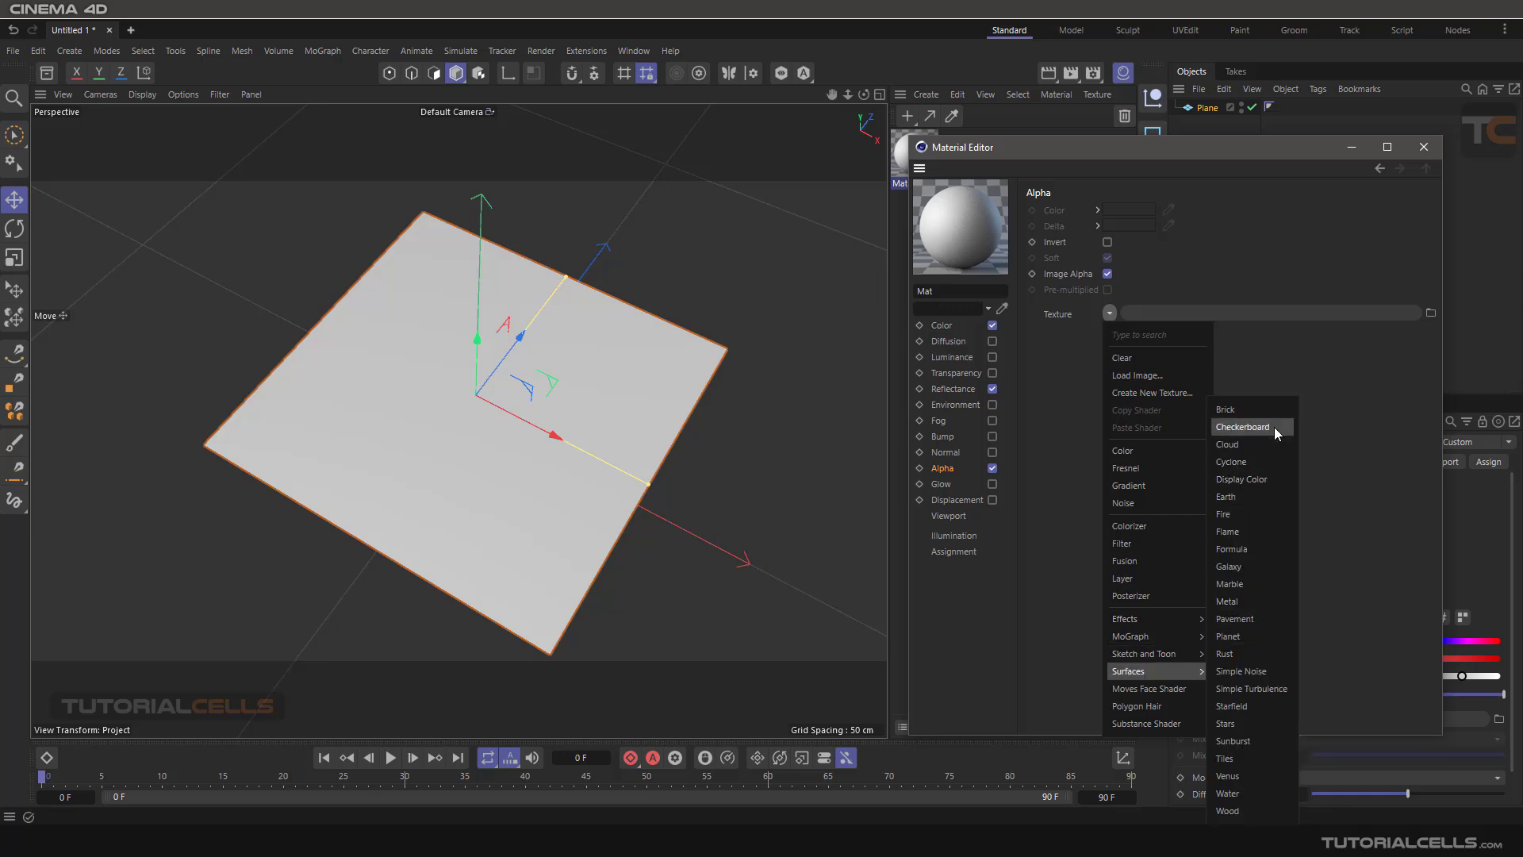
pyautogui.click(1273, 427)
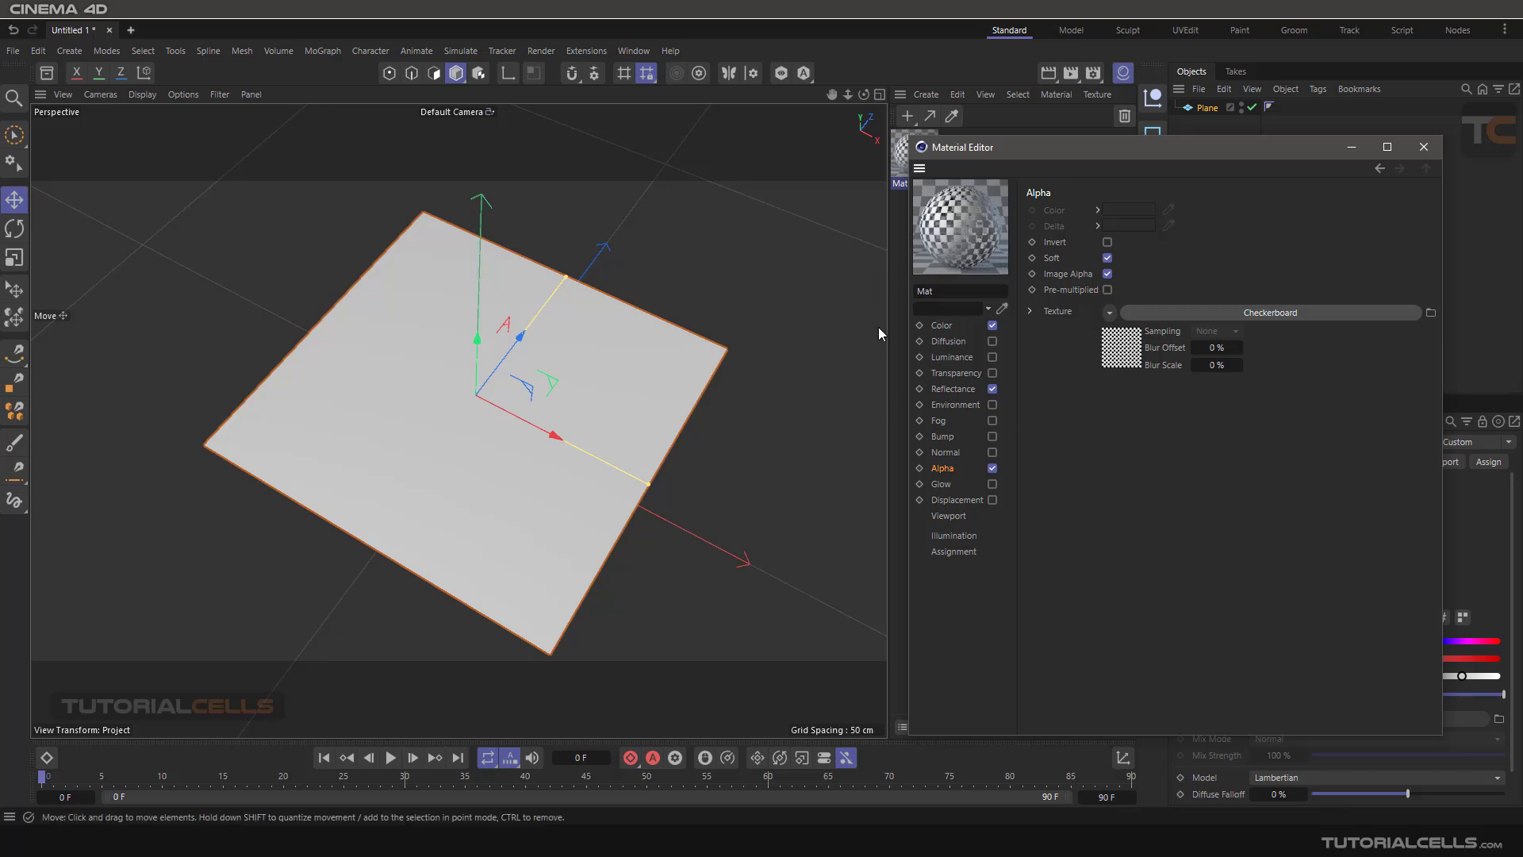
# Set the checkerboard U and V Frequency to 5 and apply Mat to the plane
pyautogui.click(1128, 310)
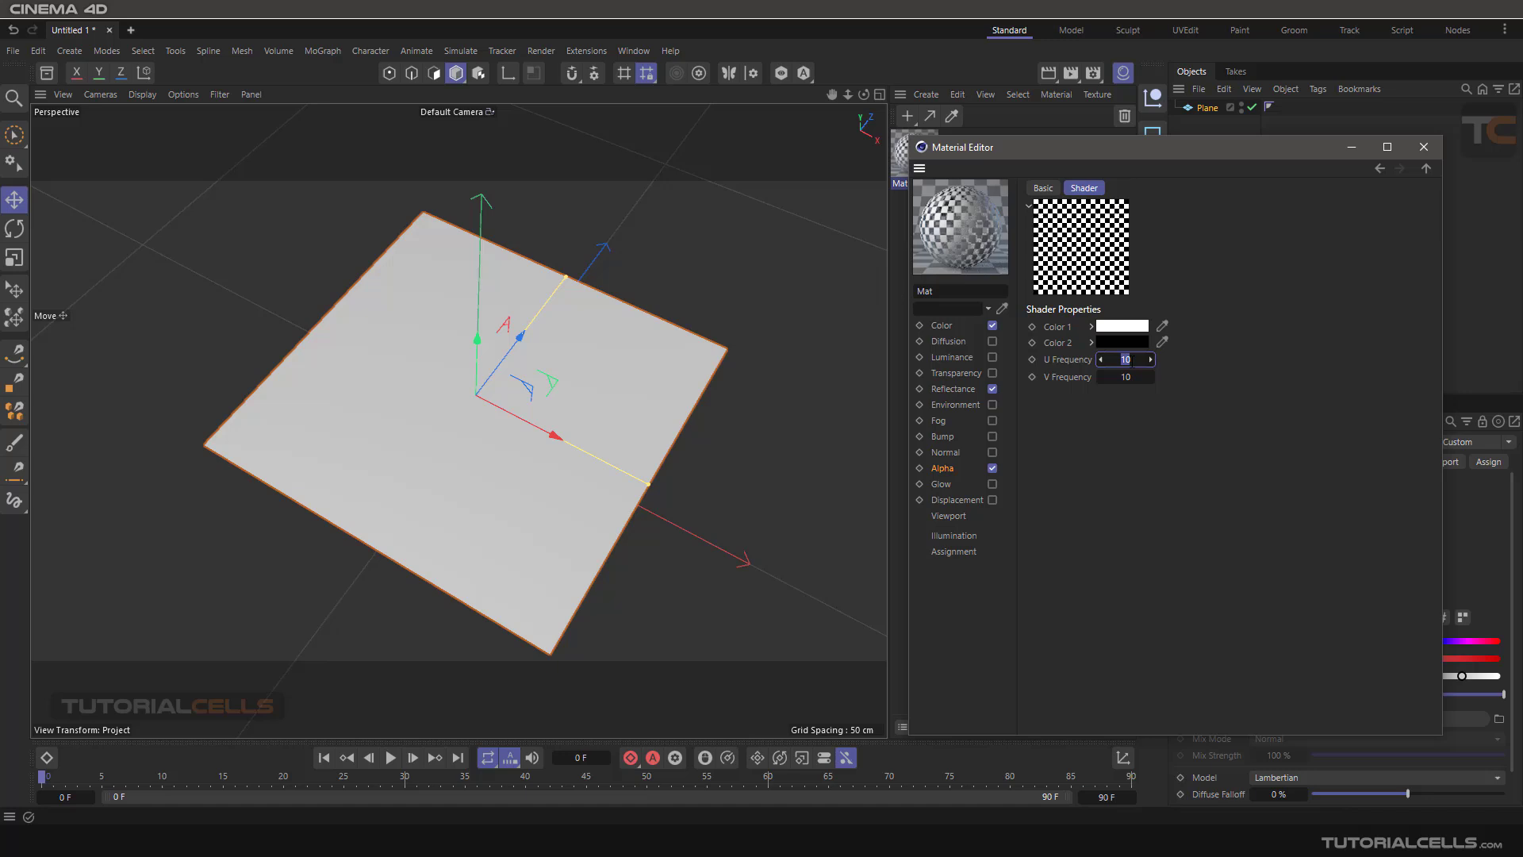
pyautogui.click(1128, 377)
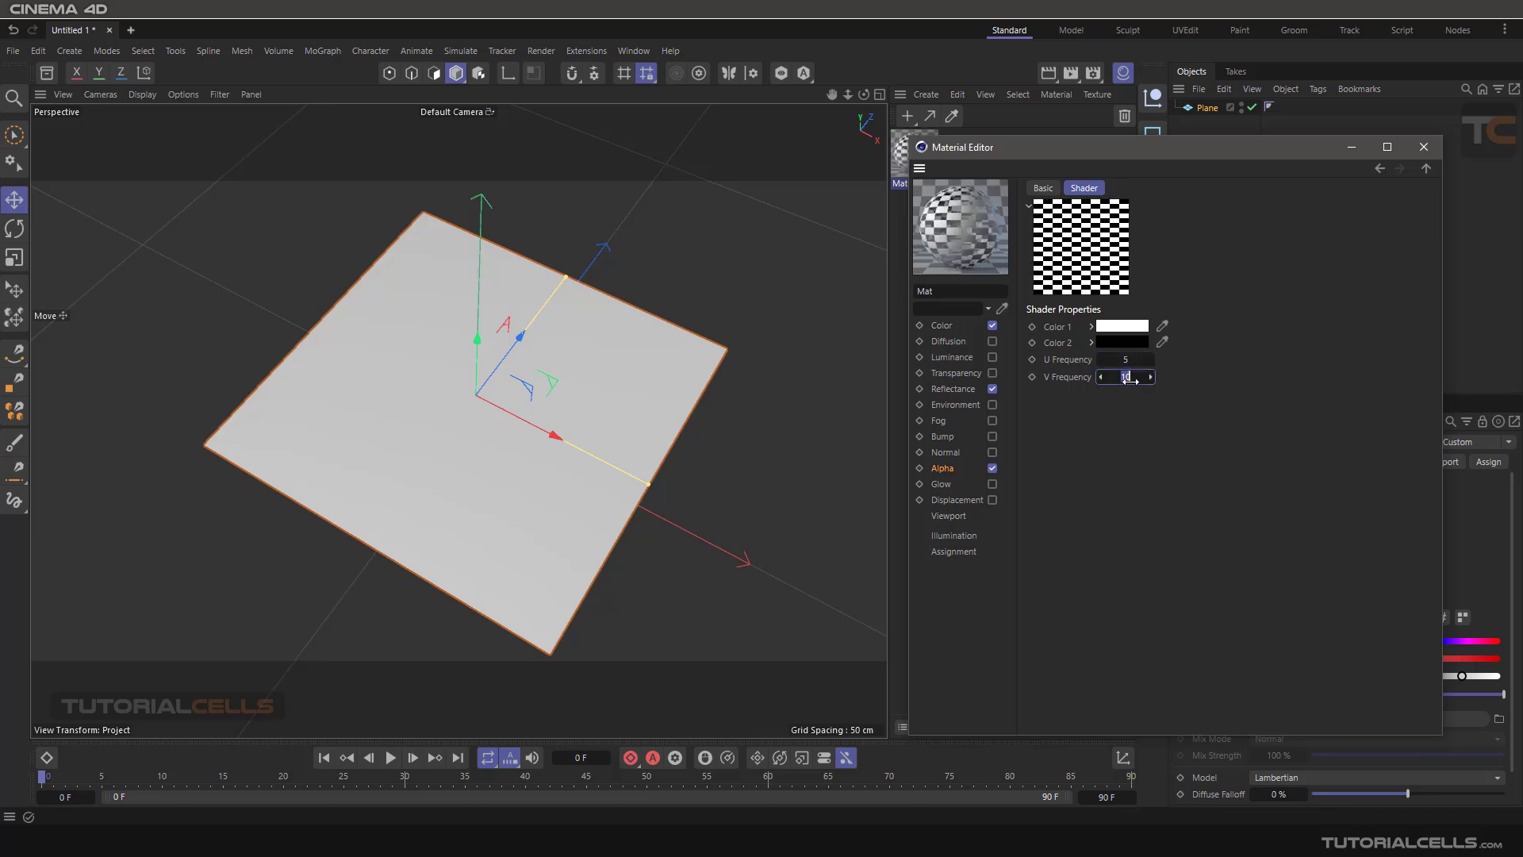
pyautogui.write('5')
pyautogui.press('Return')
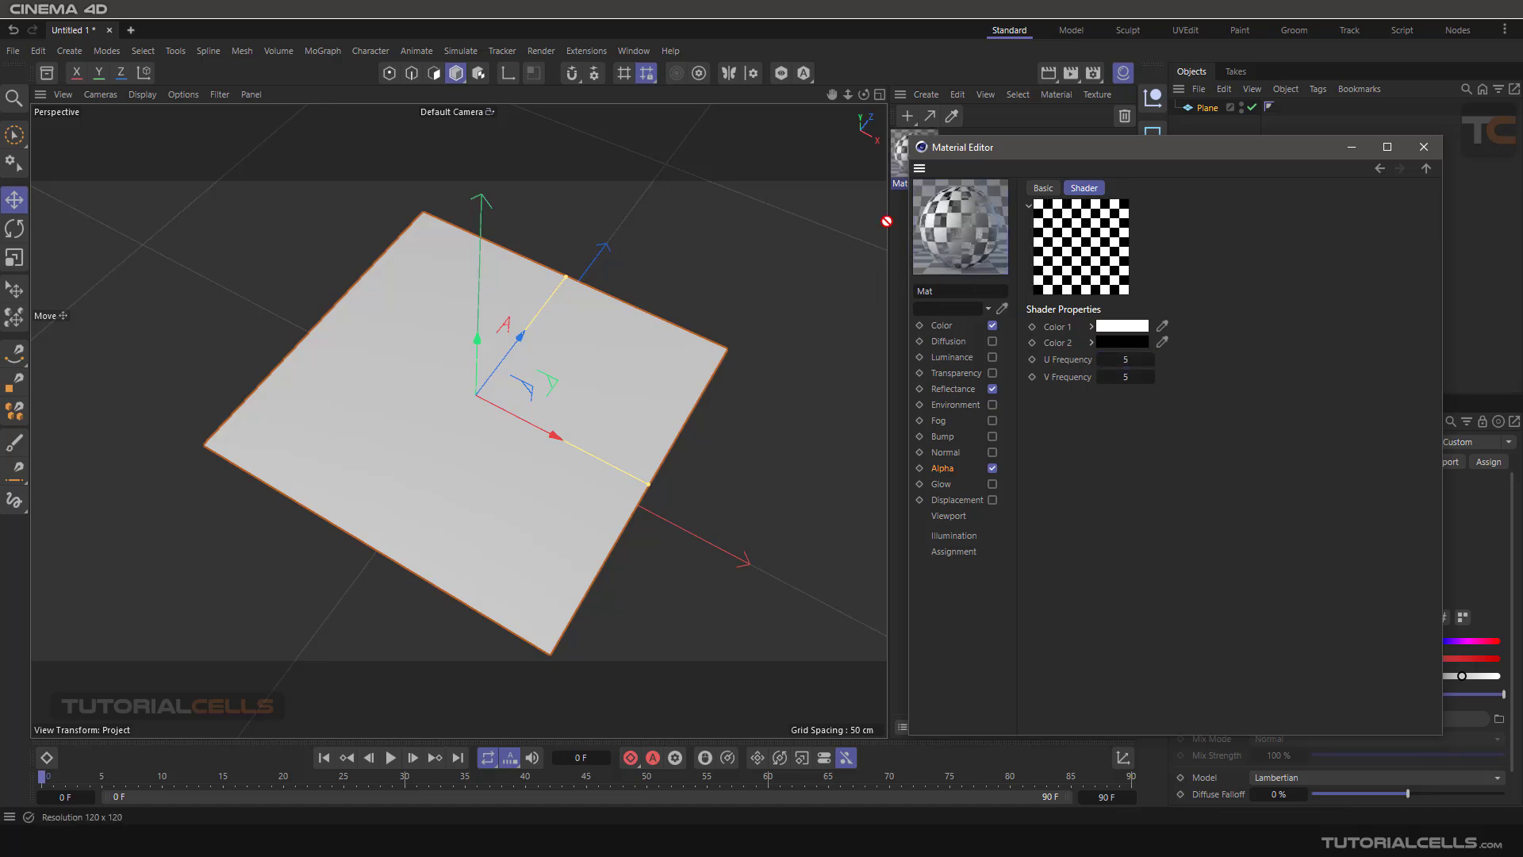
pyautogui.moveTo(553, 366); pyautogui.dragTo(555, 367)
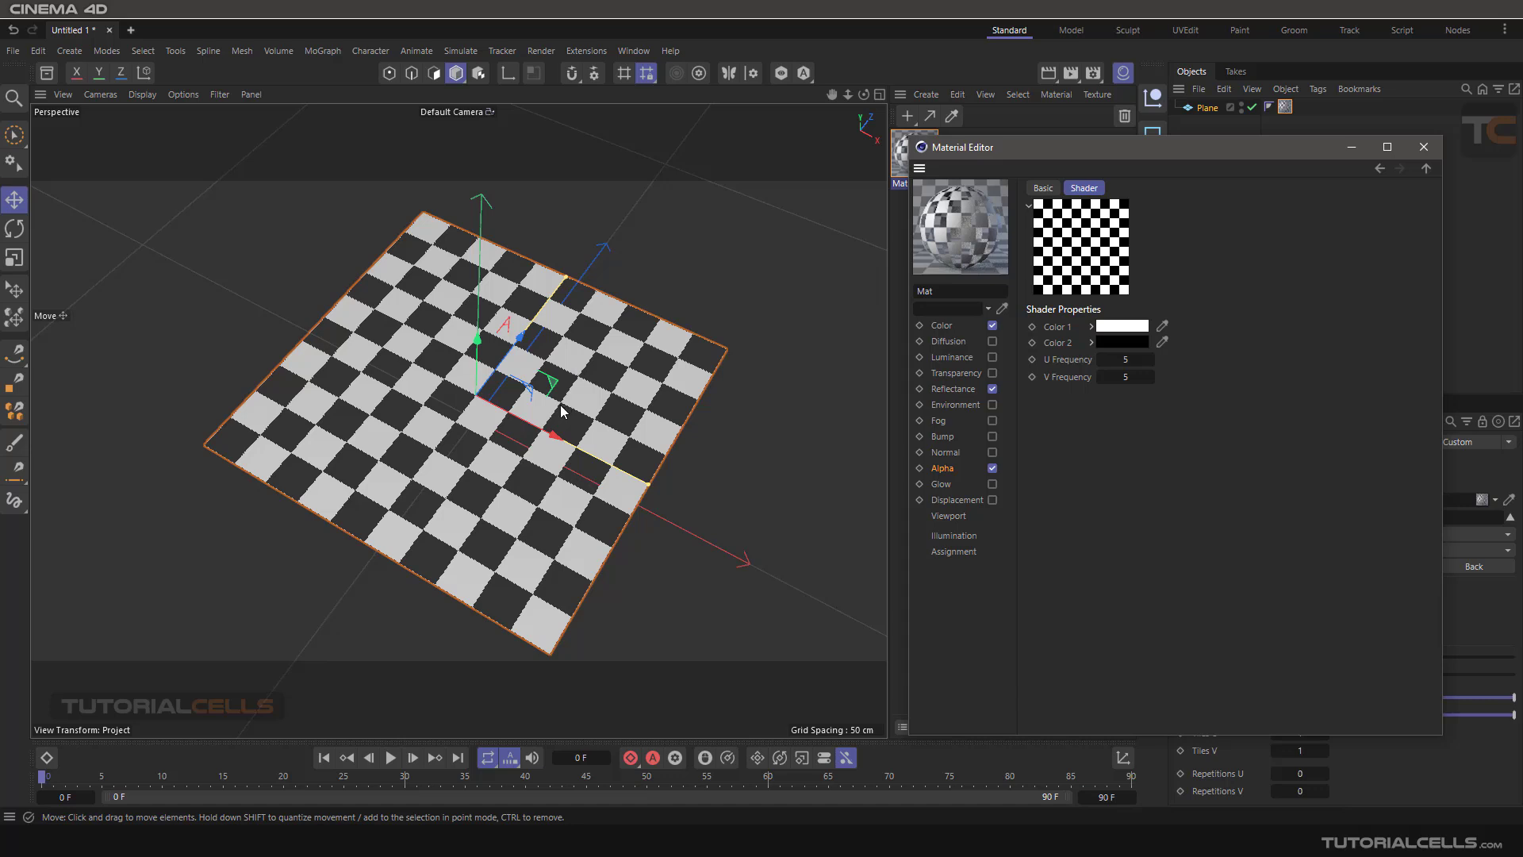
# Add a cube, sink it through the checkered plane, and return to Mat's Alpha page
pyautogui.moveTo(1085, 146); pyautogui.dragTo(1071, 203)
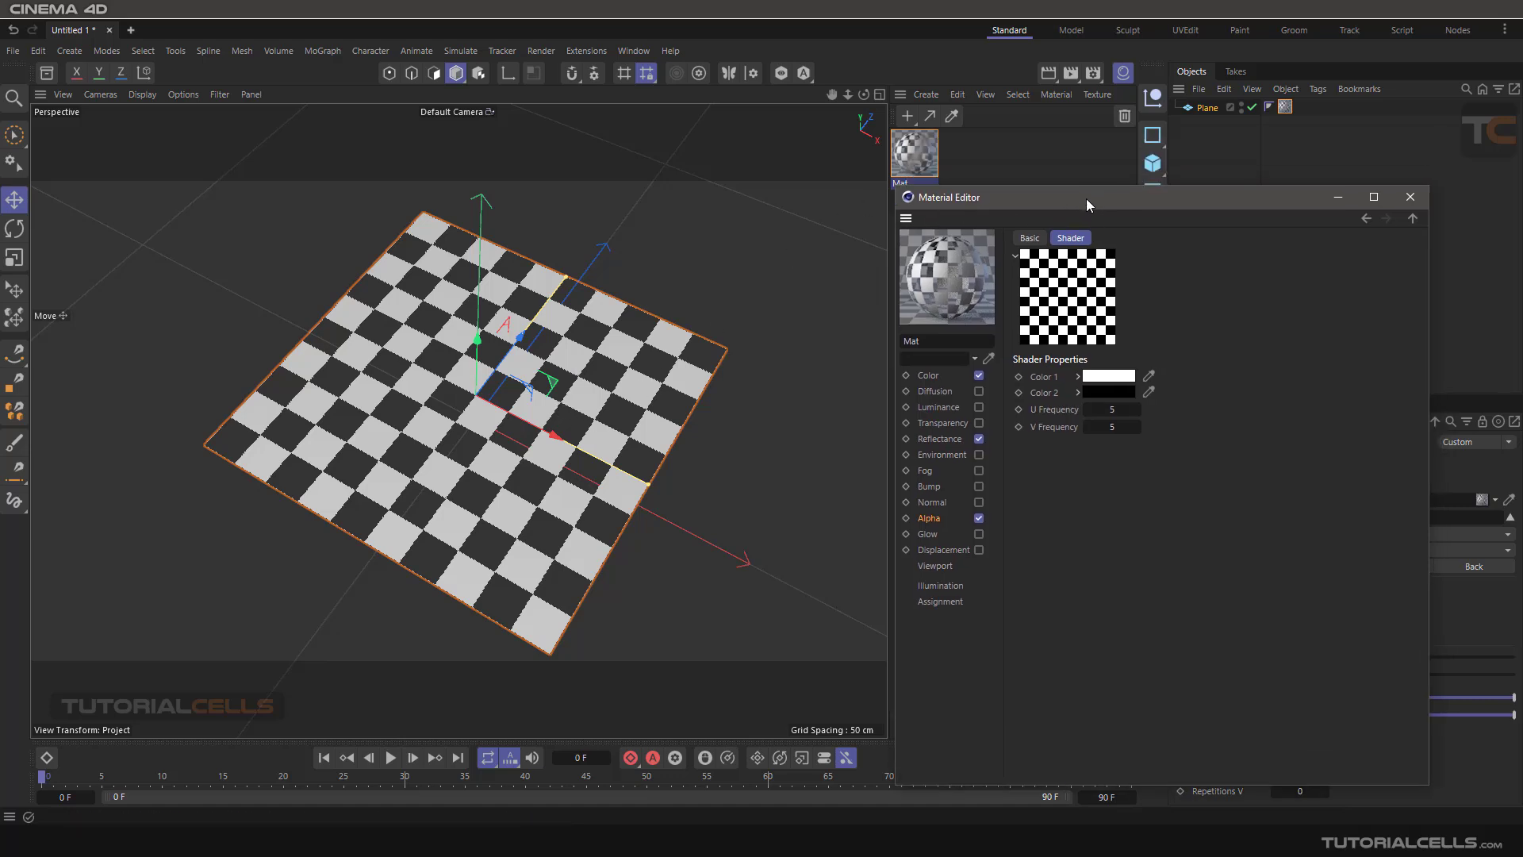
pyautogui.click(1152, 164)
pyautogui.moveTo(477, 378)
pyautogui.mouseDown()
pyautogui.moveTo(478, 435)
pyautogui.moveTo(444, 337)
pyautogui.moveTo(489, 466)
pyautogui.moveTo(421, 307)
pyautogui.moveTo(497, 222)
pyautogui.moveTo(505, 345)
pyautogui.mouseUp()
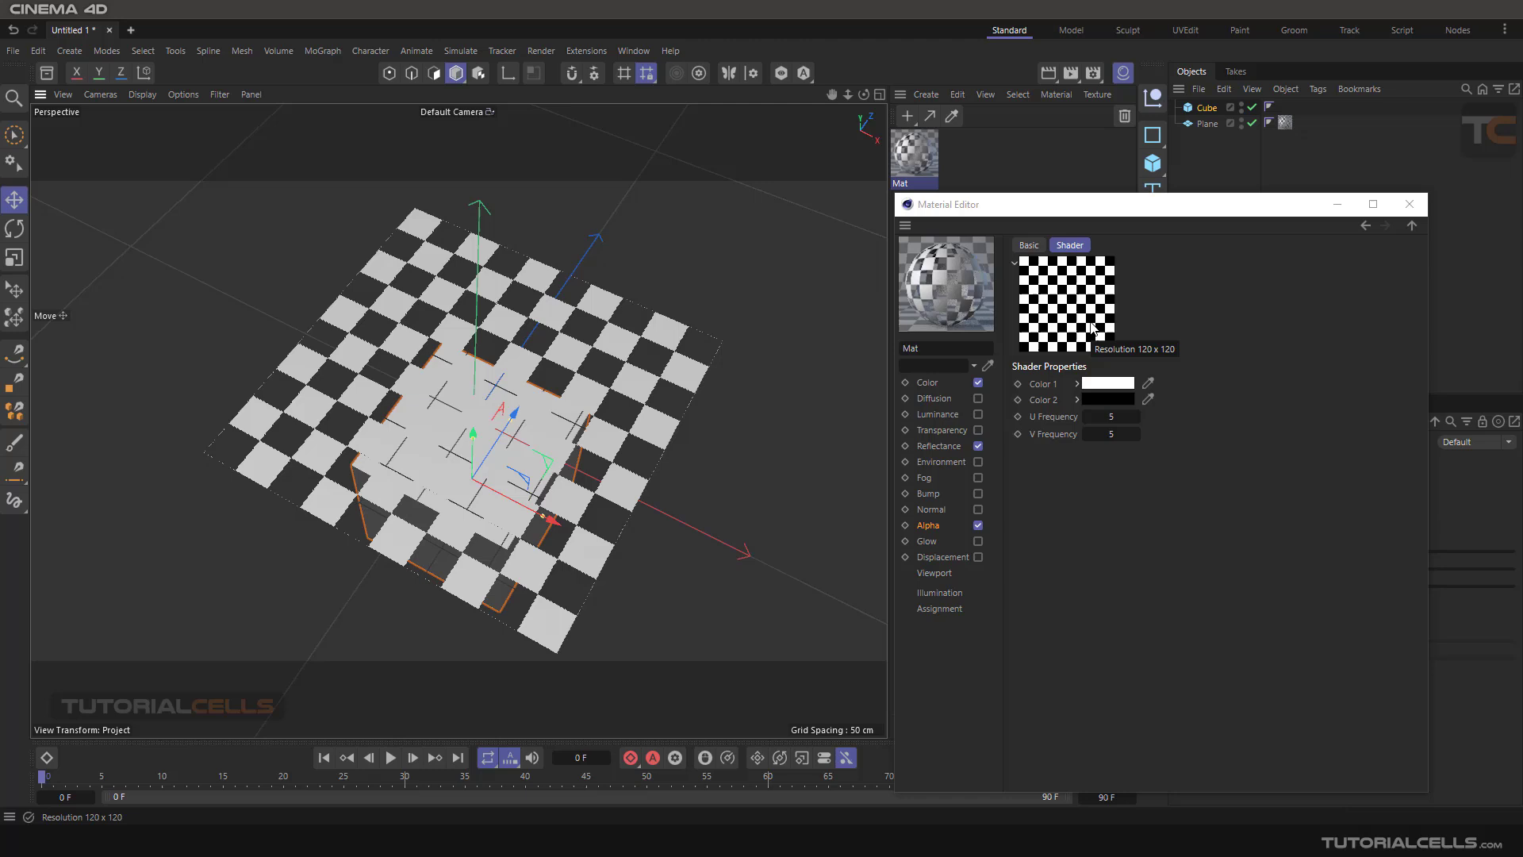
pyautogui.click(928, 527)
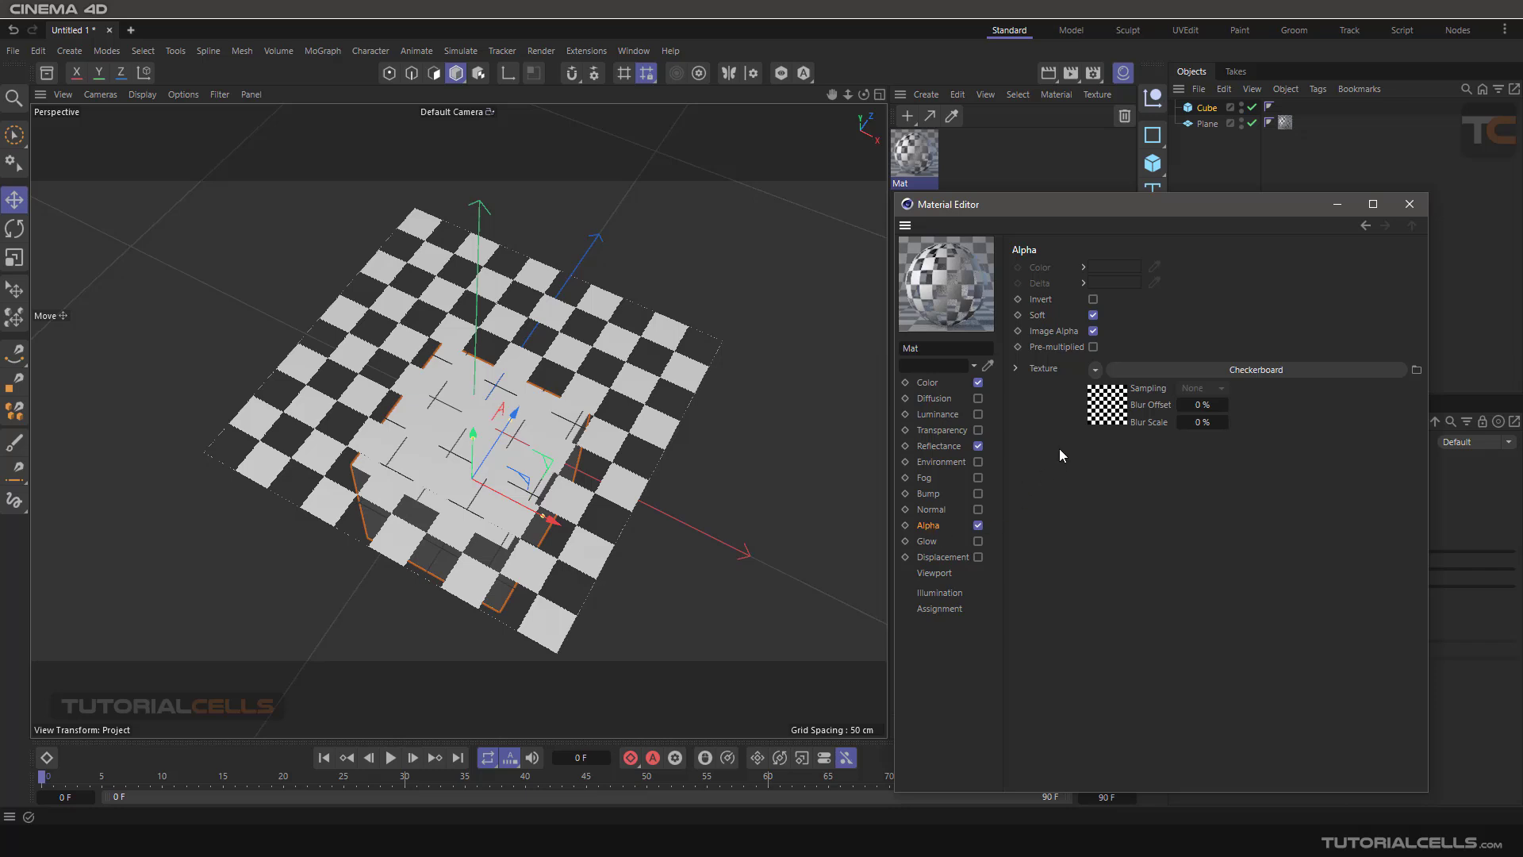
# Load the tc.jpg logo image as the Alpha channel texture
pyautogui.click(1095, 371)
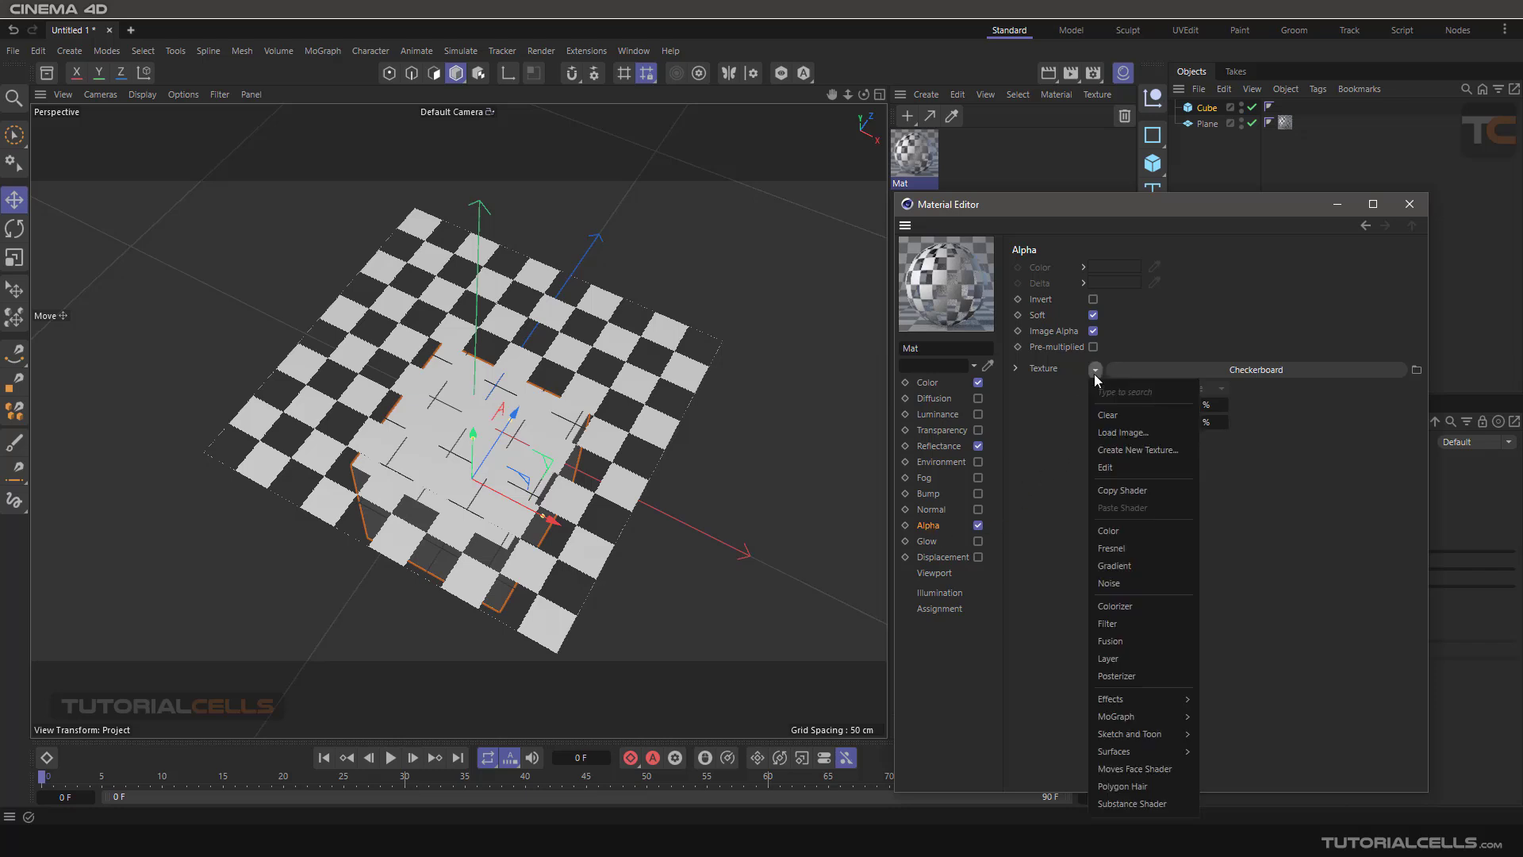
pyautogui.click(1119, 431)
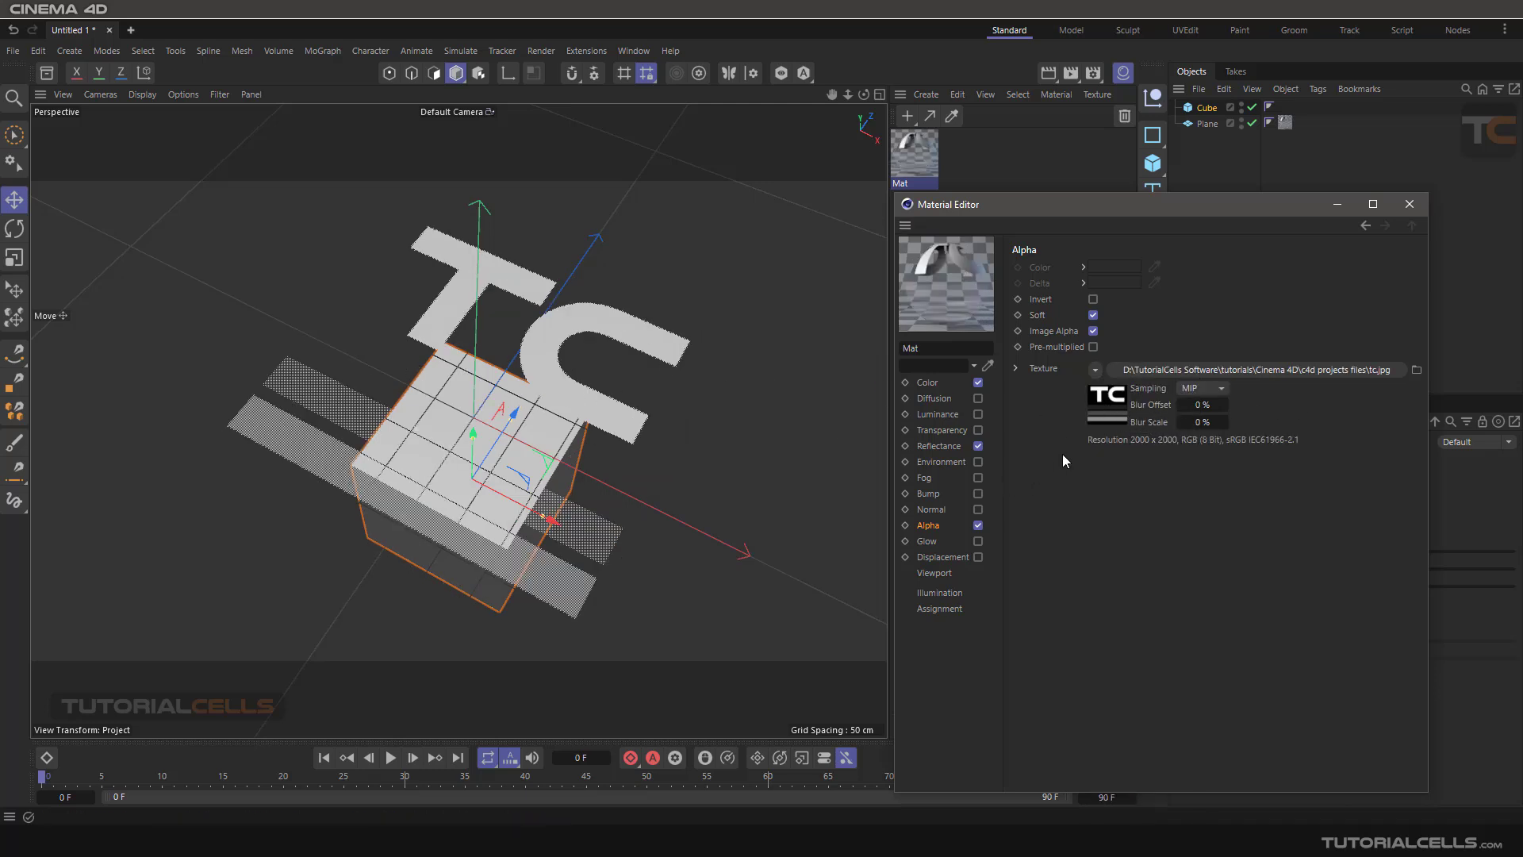
pyautogui.moveTo(548, 357)
pyautogui.keyDown('alt'); pyautogui.mouseDown()
pyautogui.moveTo(495, 308)
pyautogui.moveTo(570, 508)
pyautogui.moveTo(416, 475)
pyautogui.moveTo(441, 492)
pyautogui.mouseUp(); pyautogui.keyUp('alt')
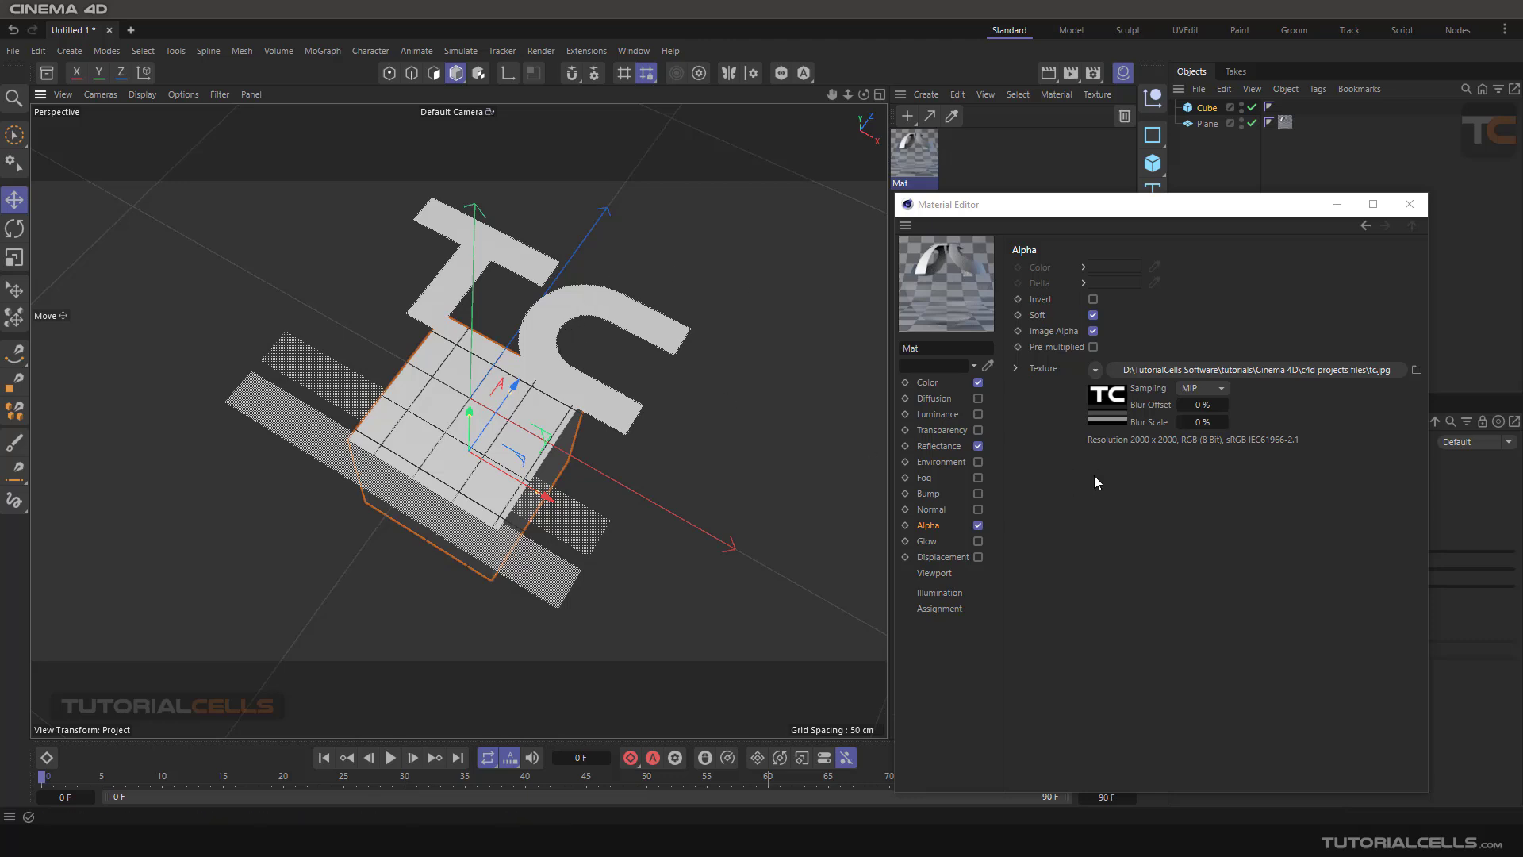
# Try the Invert and Soft alpha options, leaving Invert off and Soft on
pyautogui.click(1092, 300)
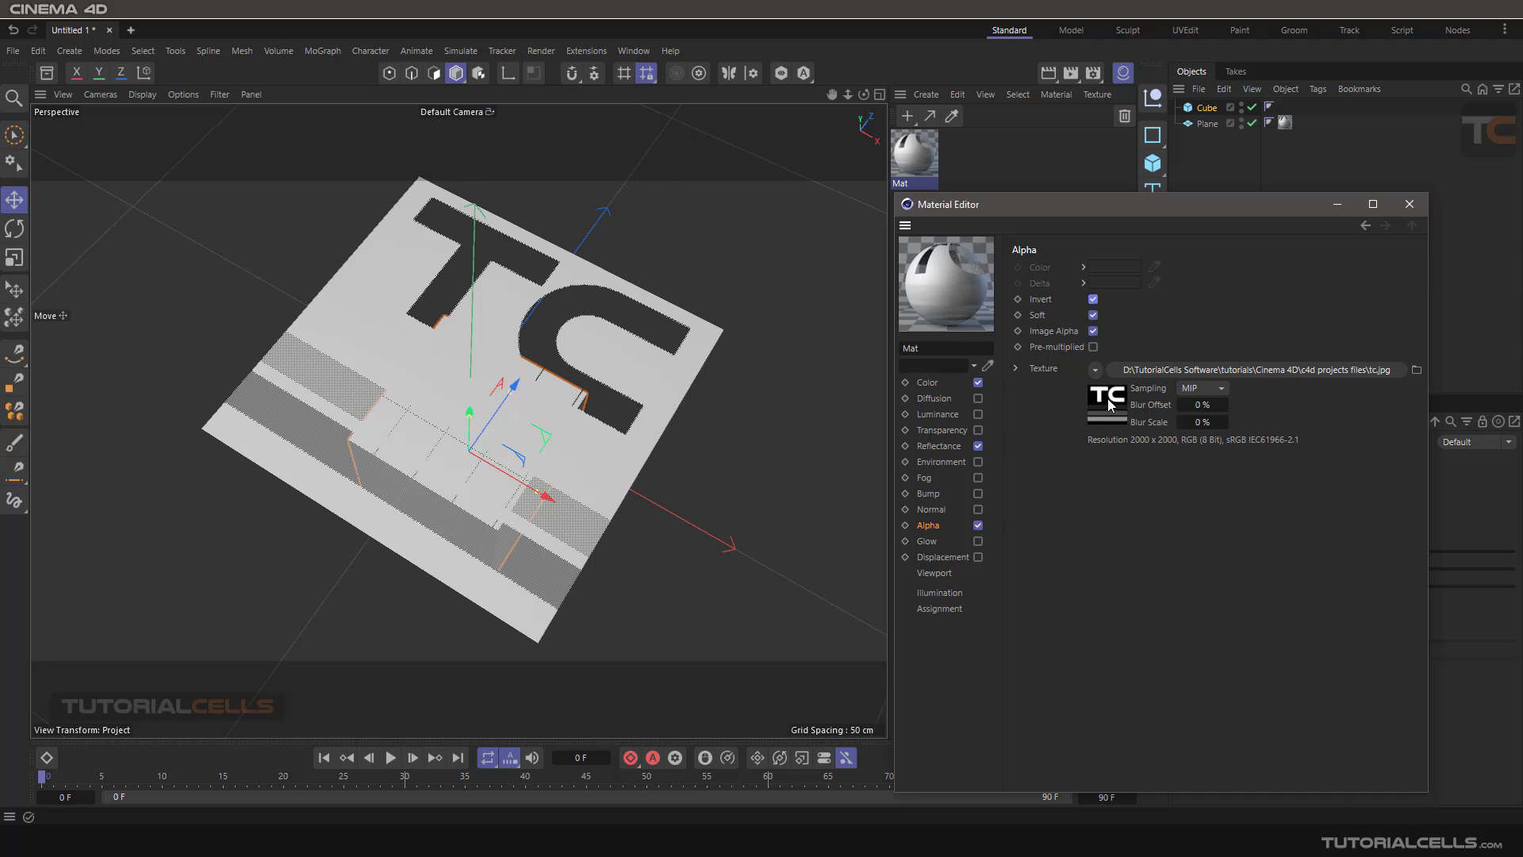
pyautogui.click(1093, 299)
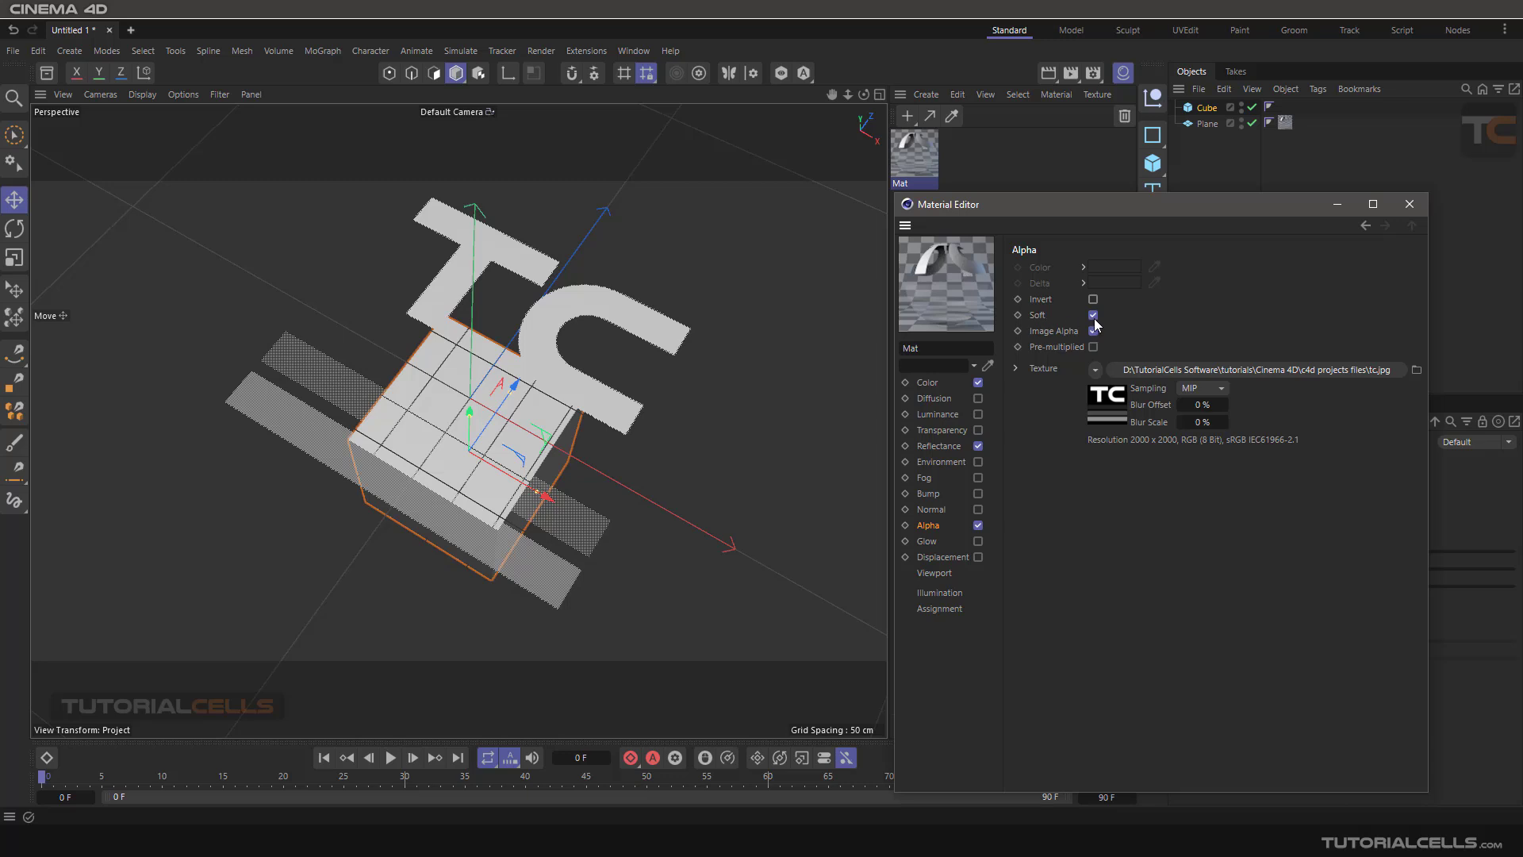
pyautogui.click(1092, 316)
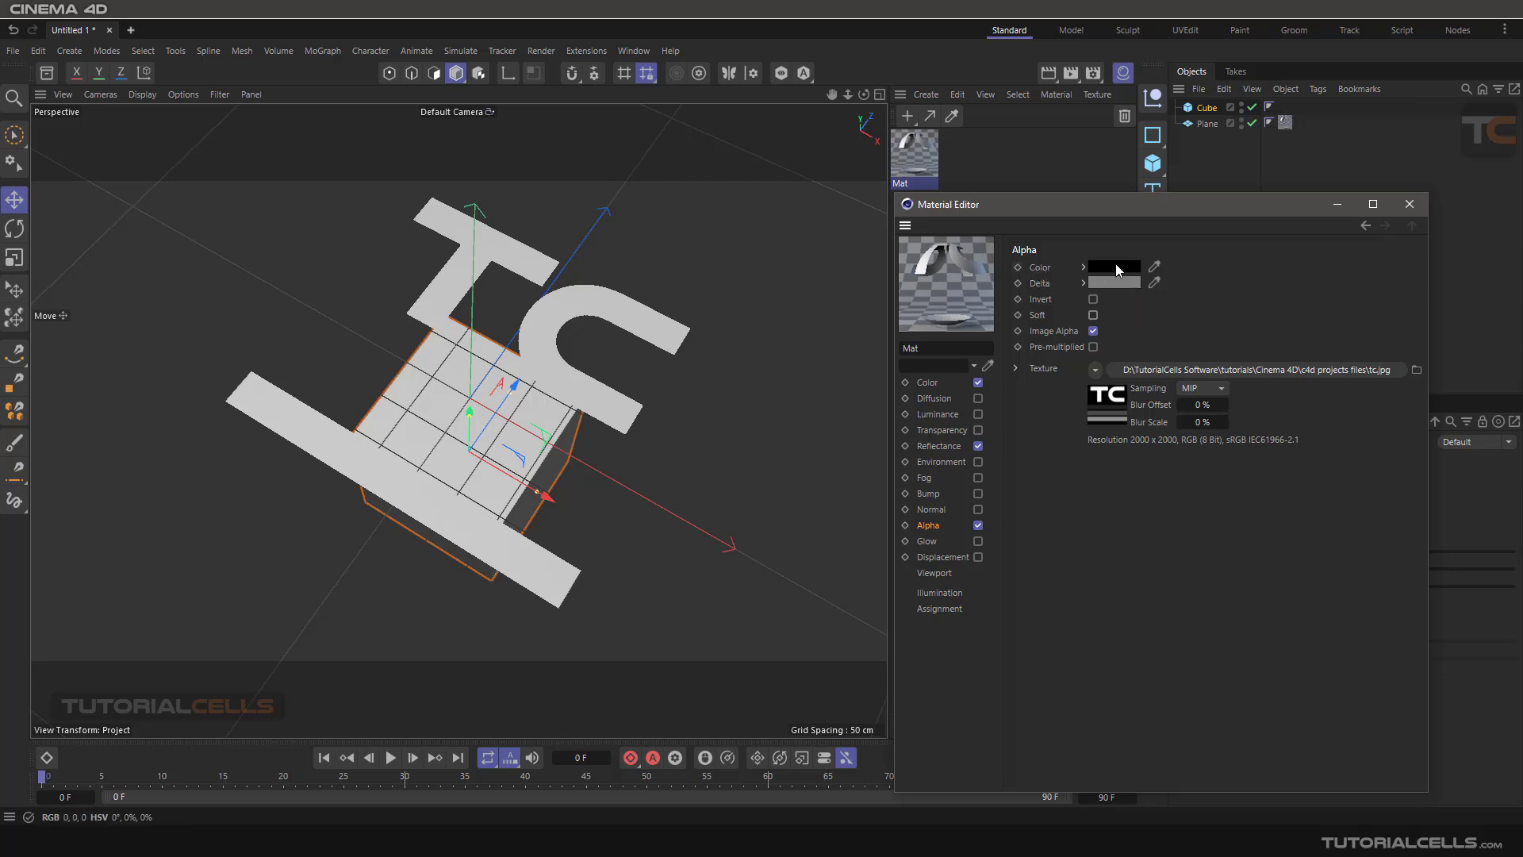
pyautogui.click(1092, 314)
pyautogui.click(1095, 369)
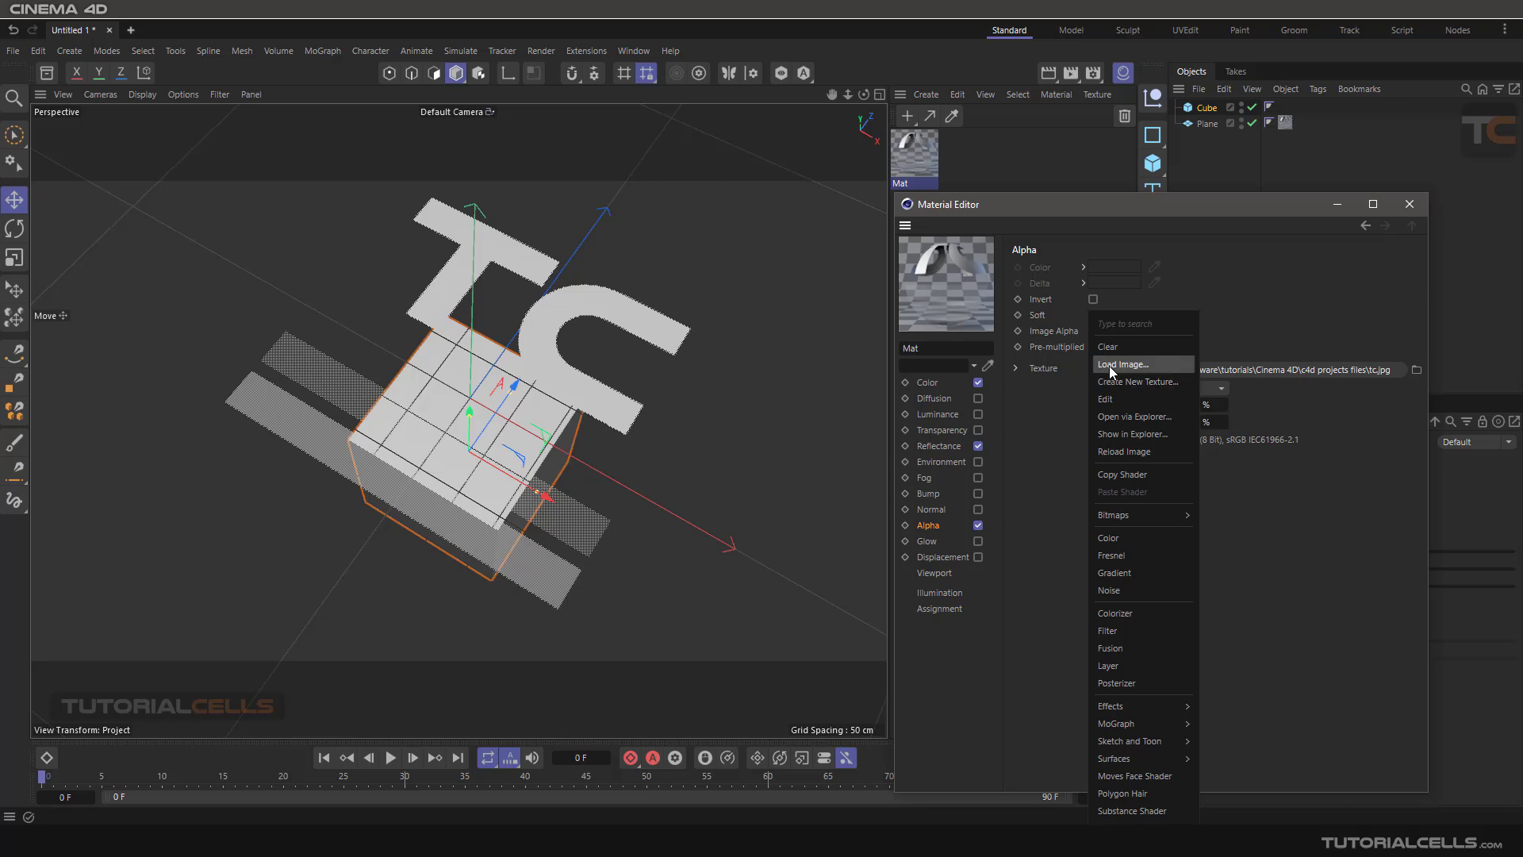
# Load the wavy-striped PNG as alpha texture and set its Layer Set to Alpha Channels
pyautogui.click(1109, 365)
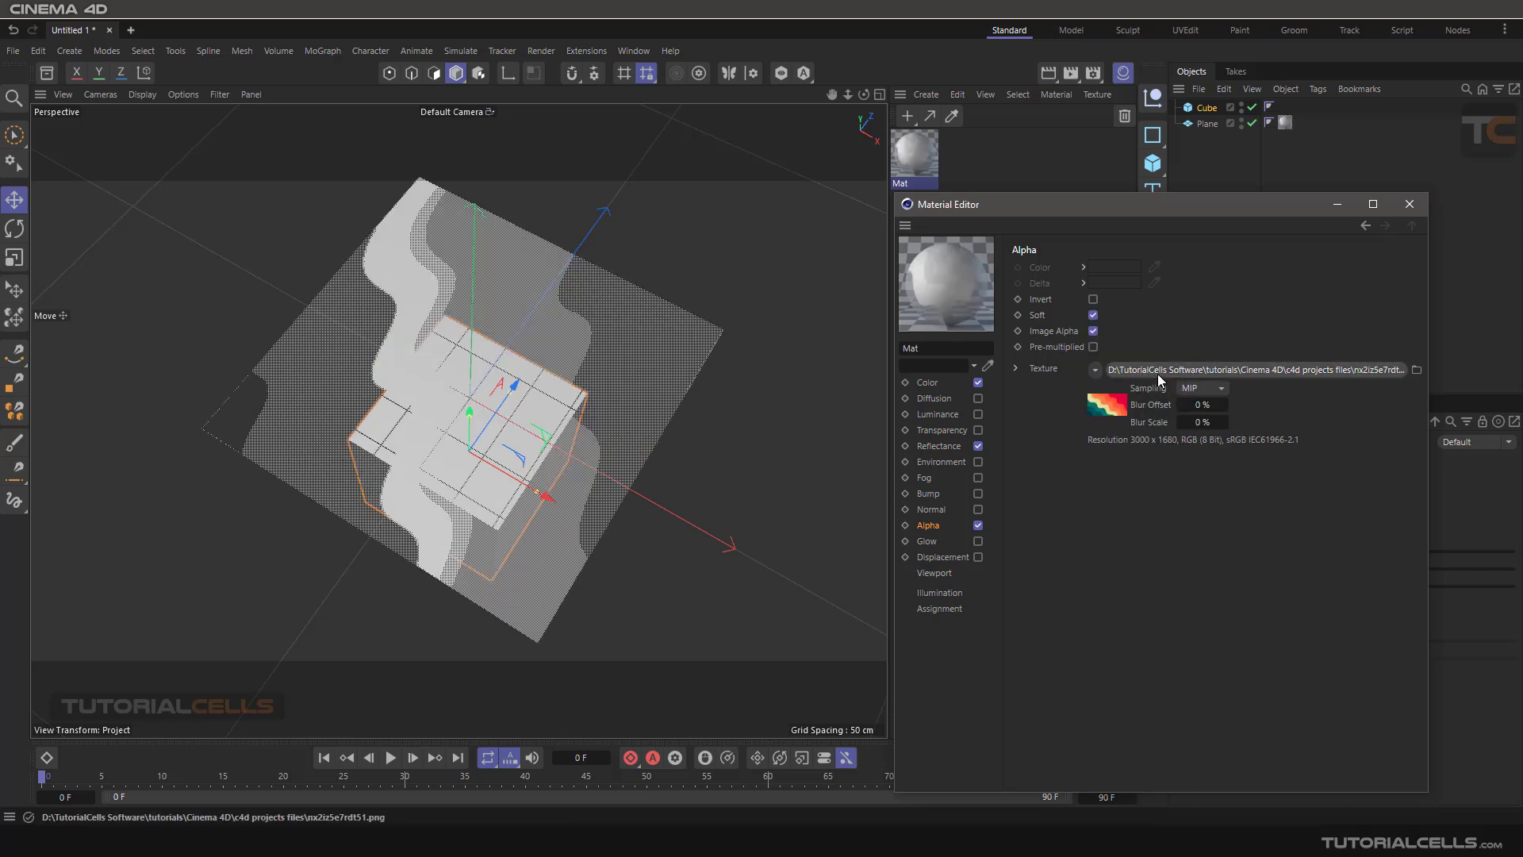
pyautogui.click(1148, 368)
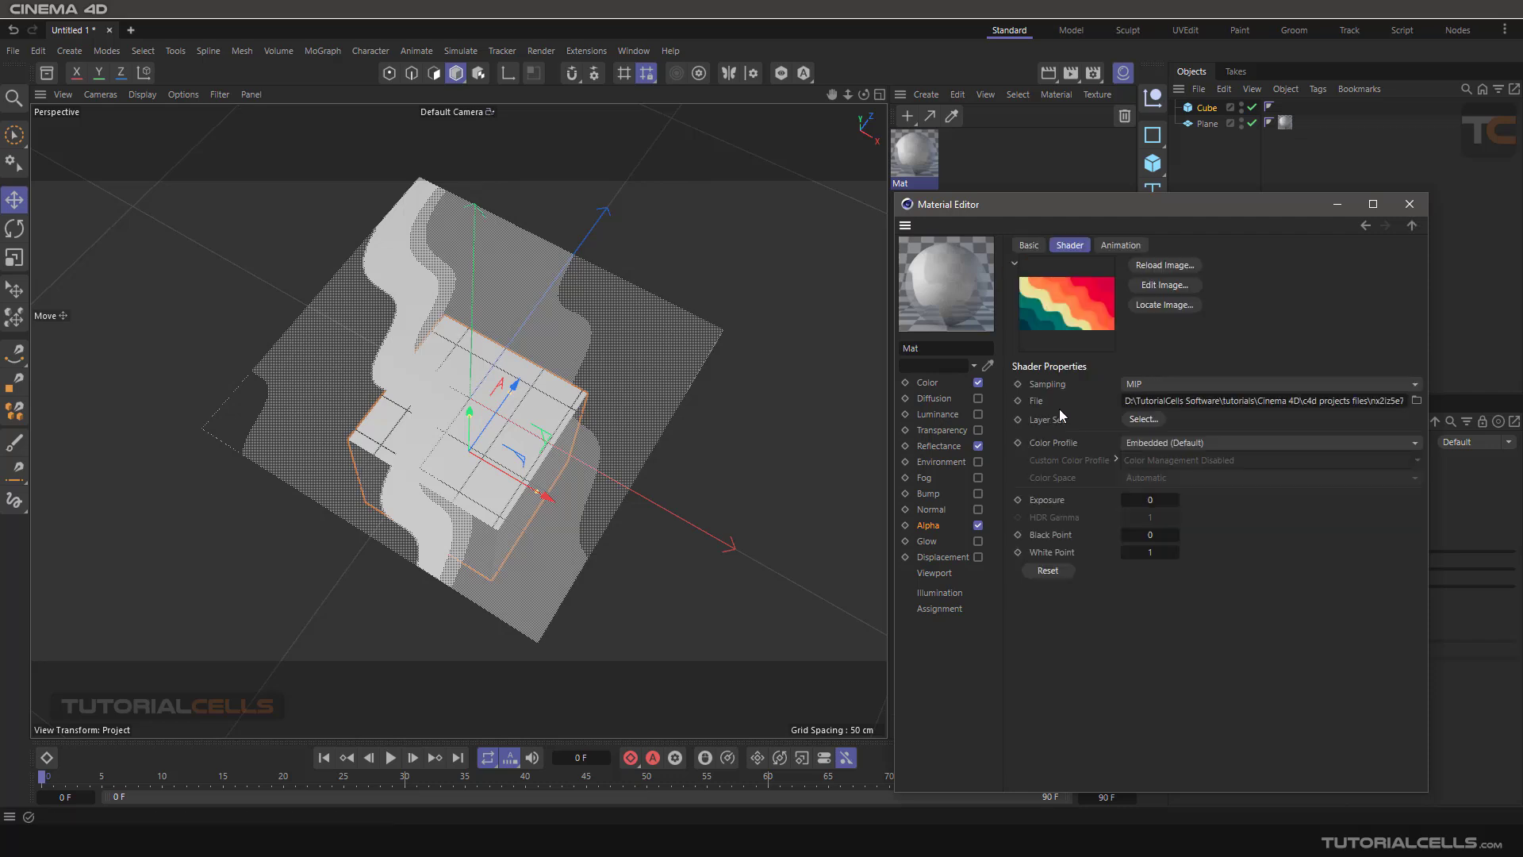
pyautogui.click(1142, 418)
pyautogui.moveTo(801, 280); pyautogui.dragTo(803, 272)
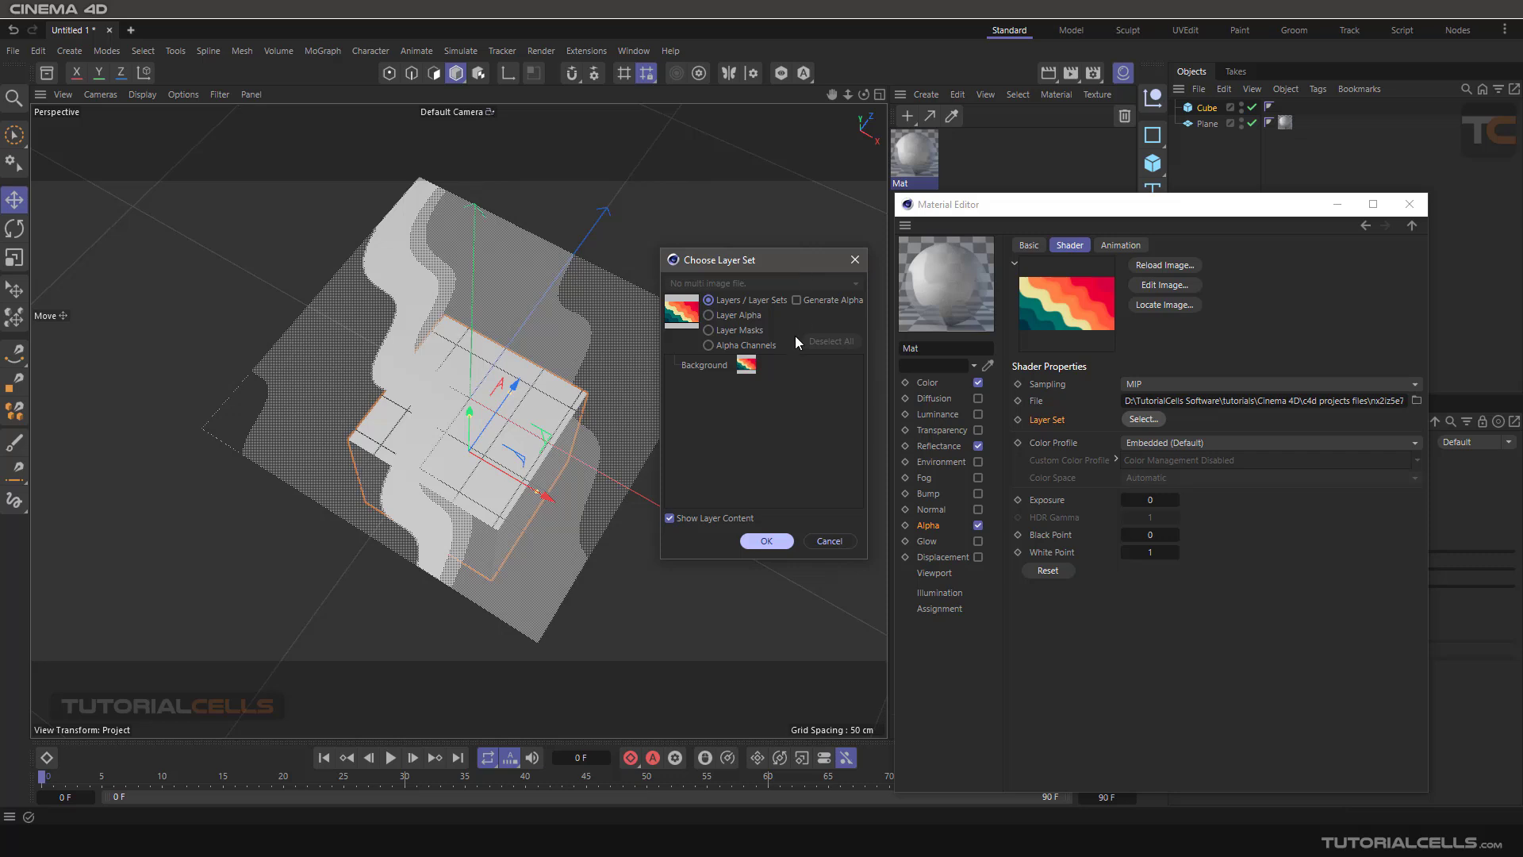
pyautogui.moveTo(786, 255); pyautogui.dragTo(789, 233)
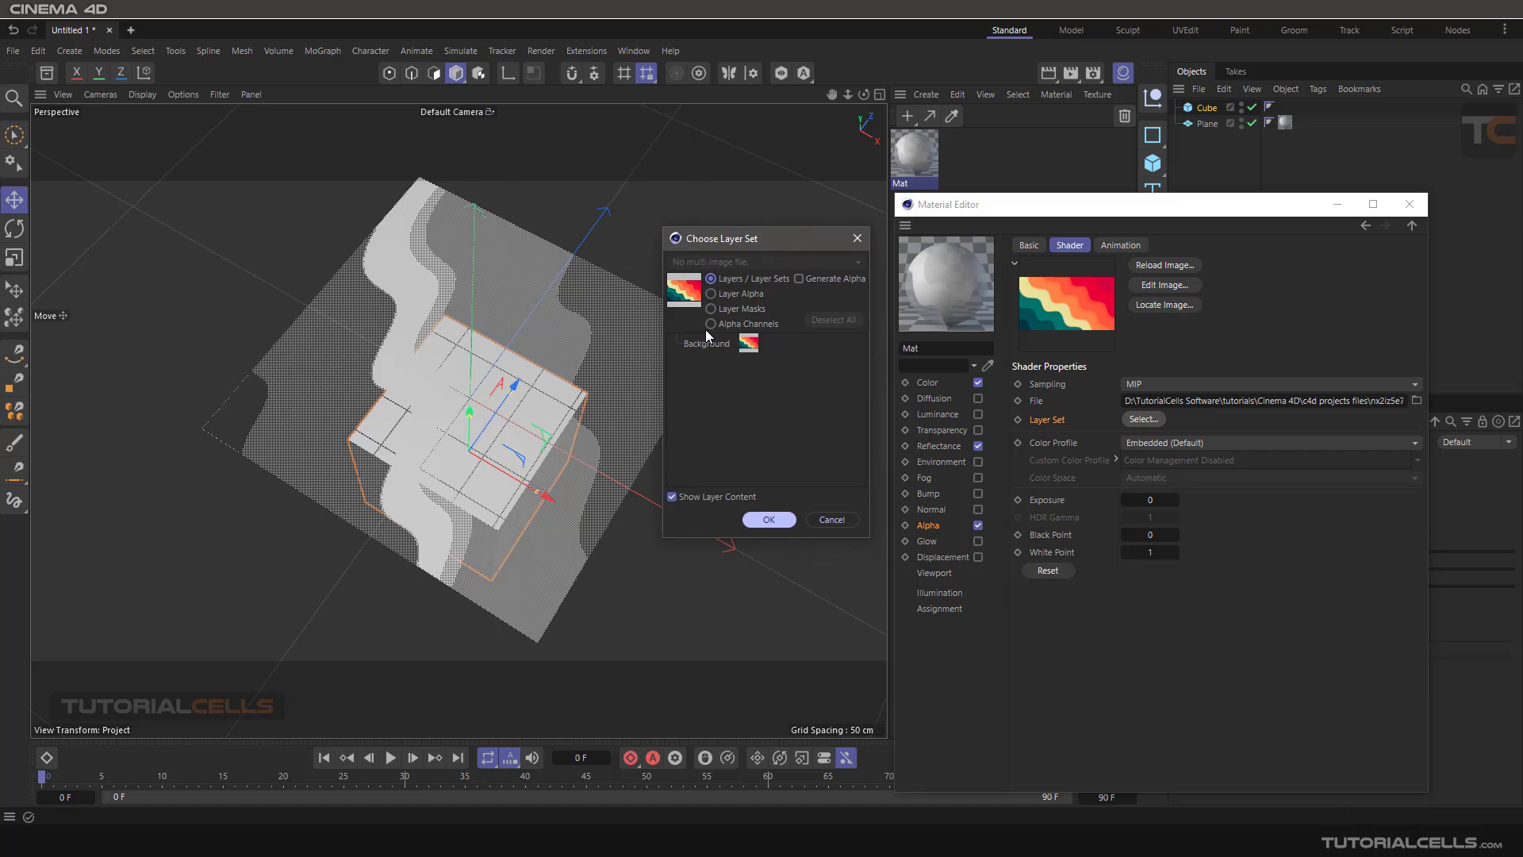
pyautogui.click(712, 325)
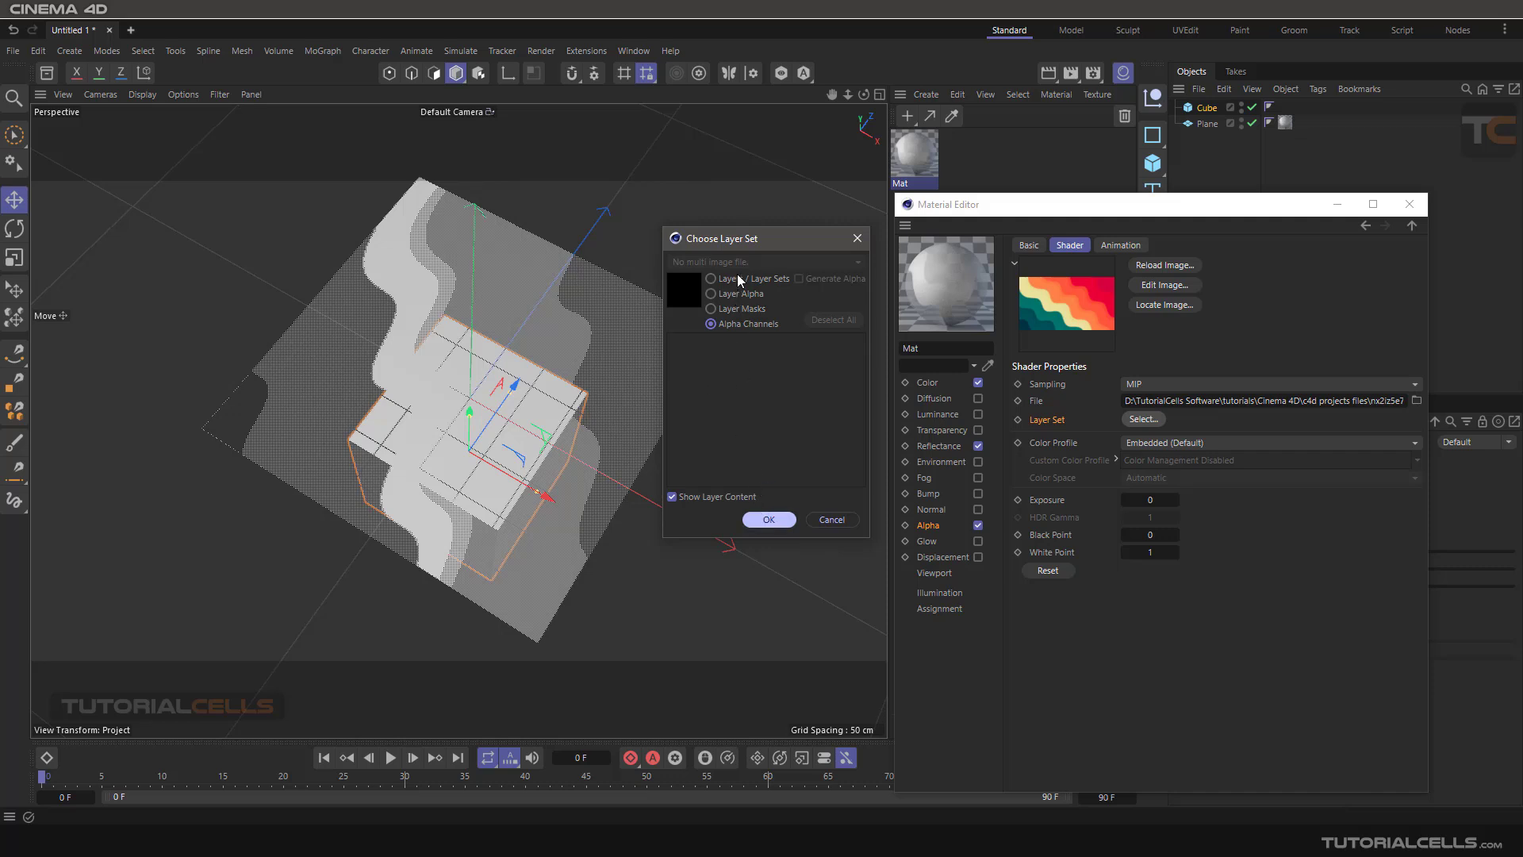
pyautogui.click(856, 238)
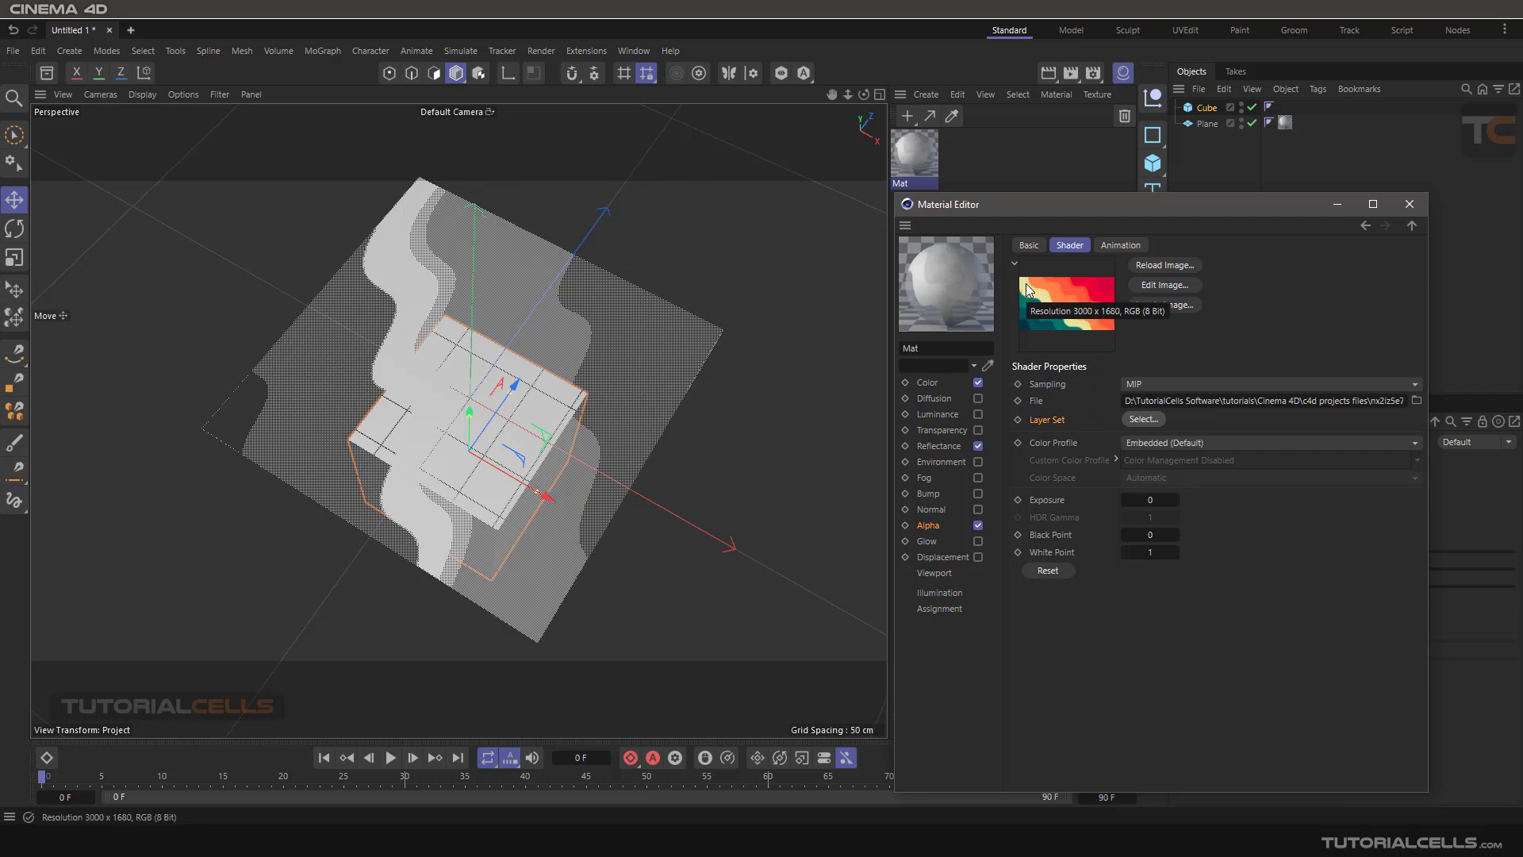
# Return to the Alpha channel and turn Soft off for a hard colour key
pyautogui.click(1365, 226)
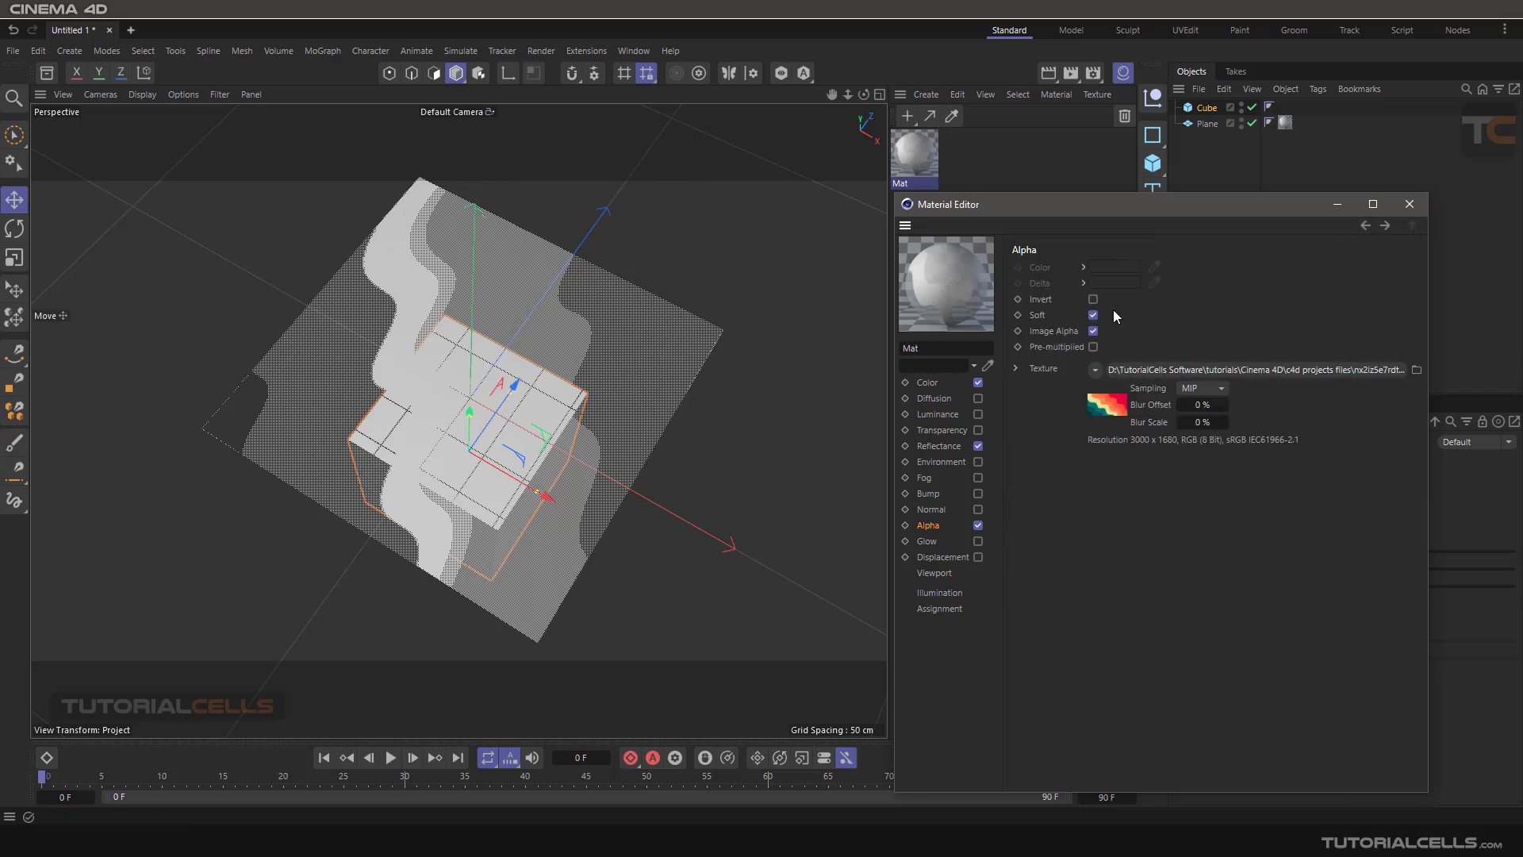
pyautogui.click(1092, 314)
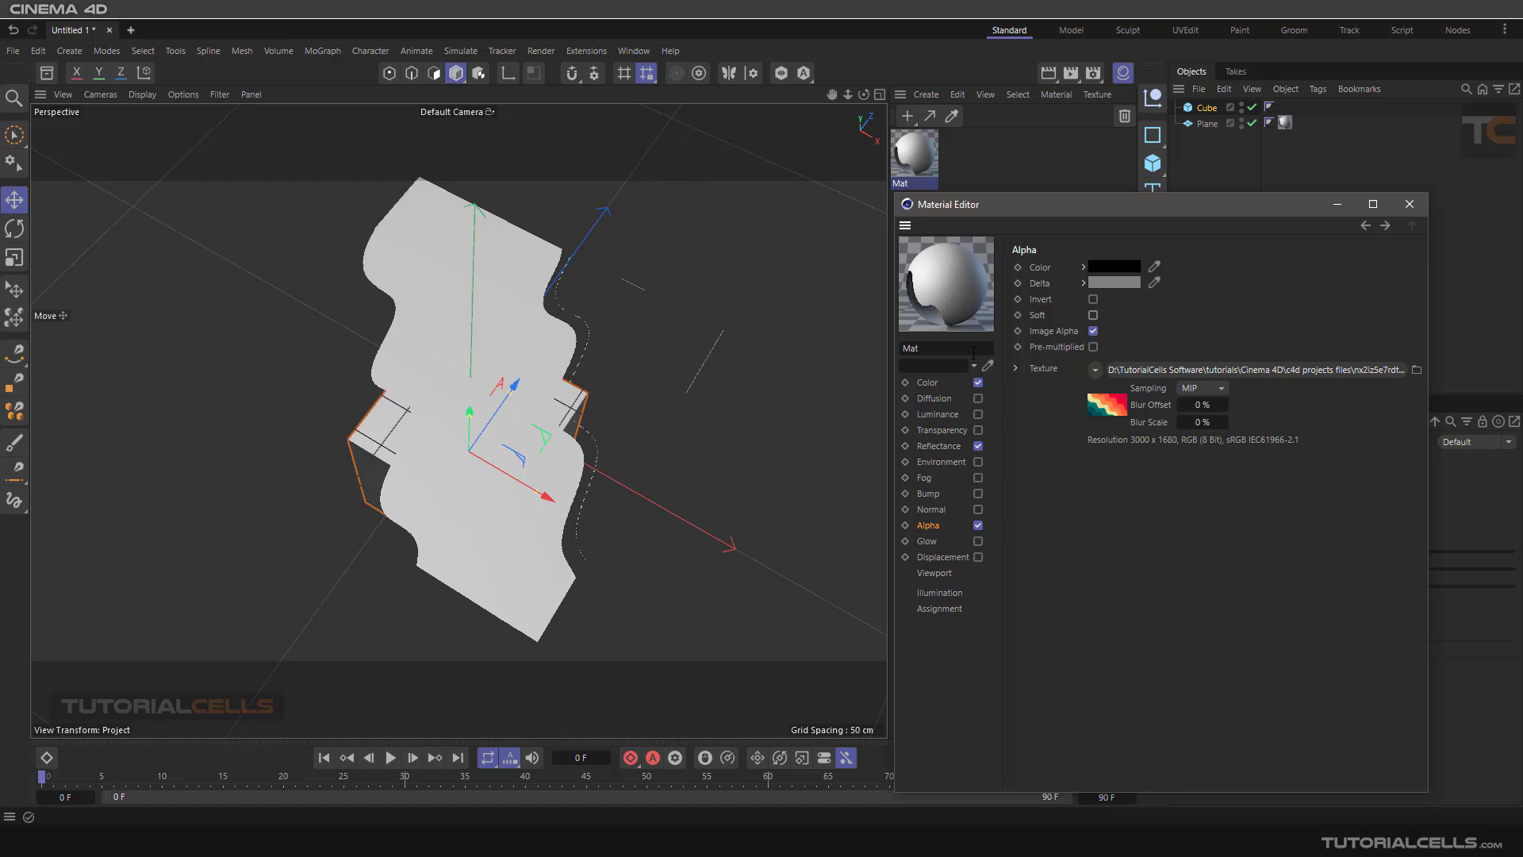
# Copy the alpha image shader and paste it into the Color channel's texture
pyautogui.rightClick(1128, 373)
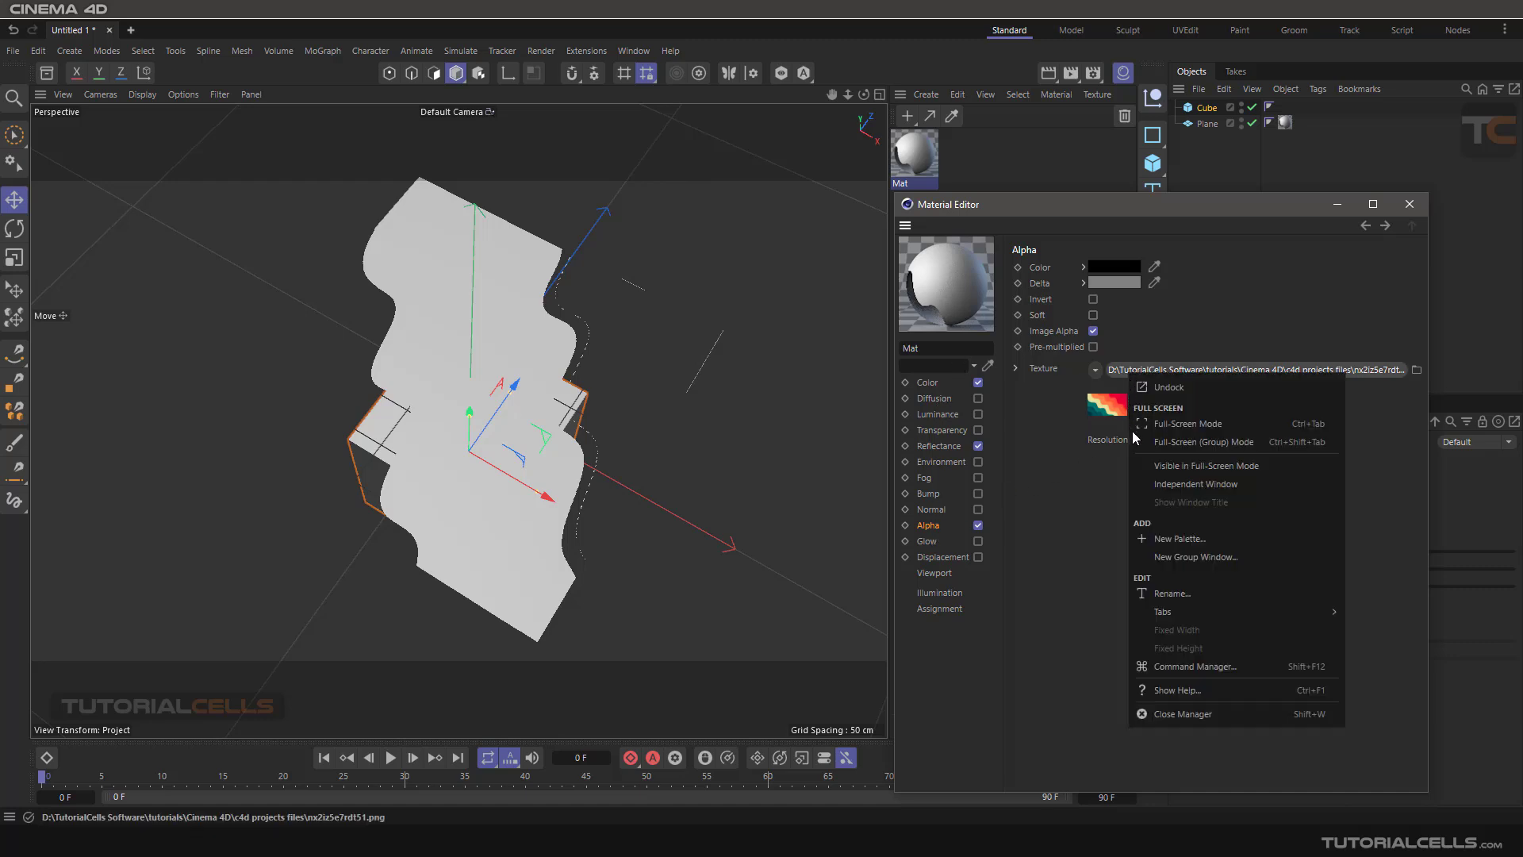
pyautogui.click(1049, 532)
pyautogui.click(1095, 366)
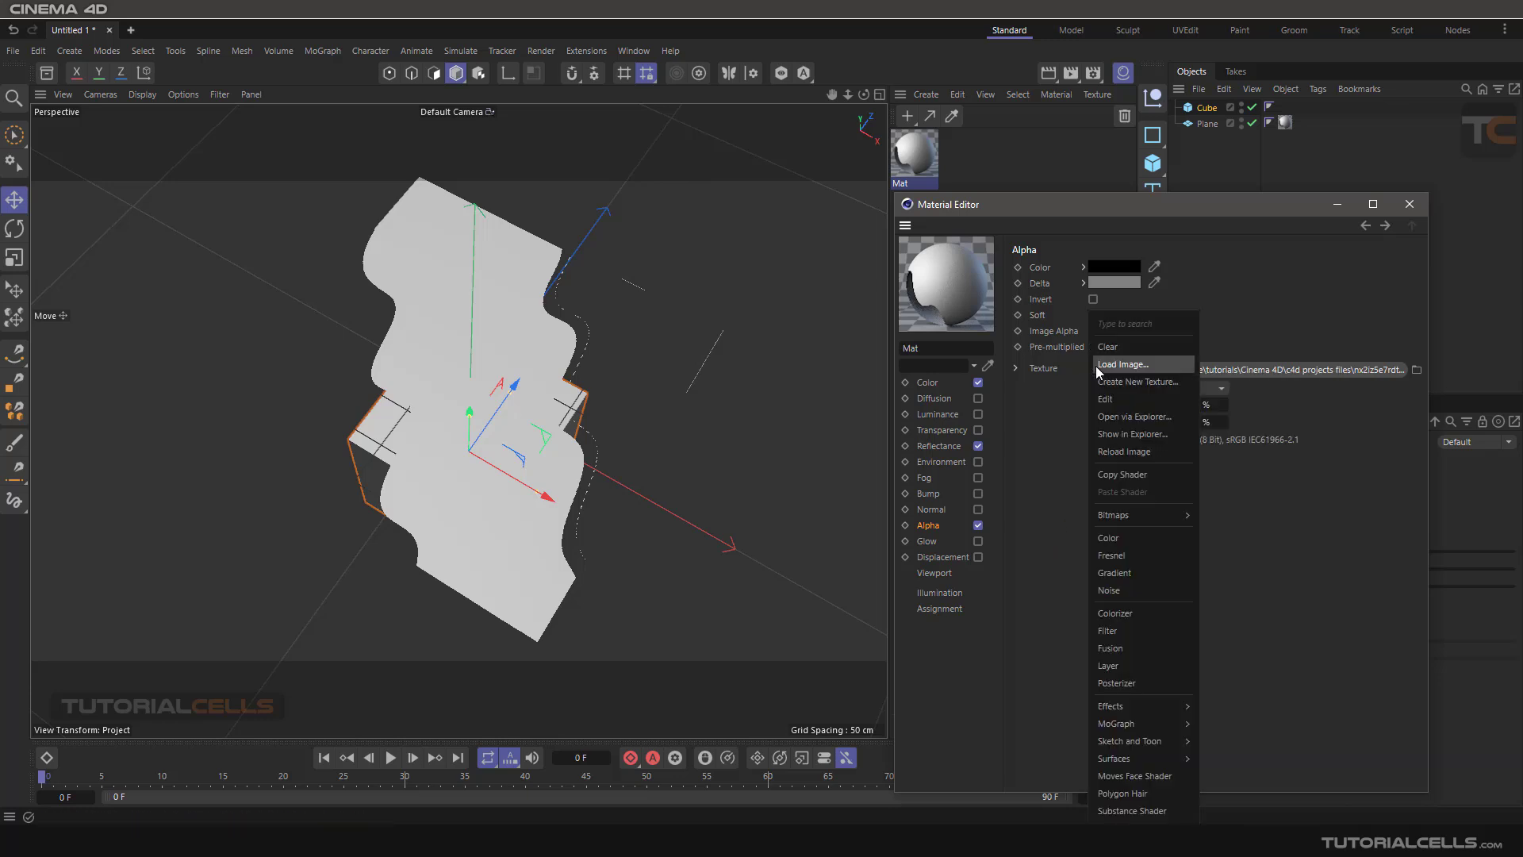
pyautogui.click(1135, 475)
pyautogui.click(922, 380)
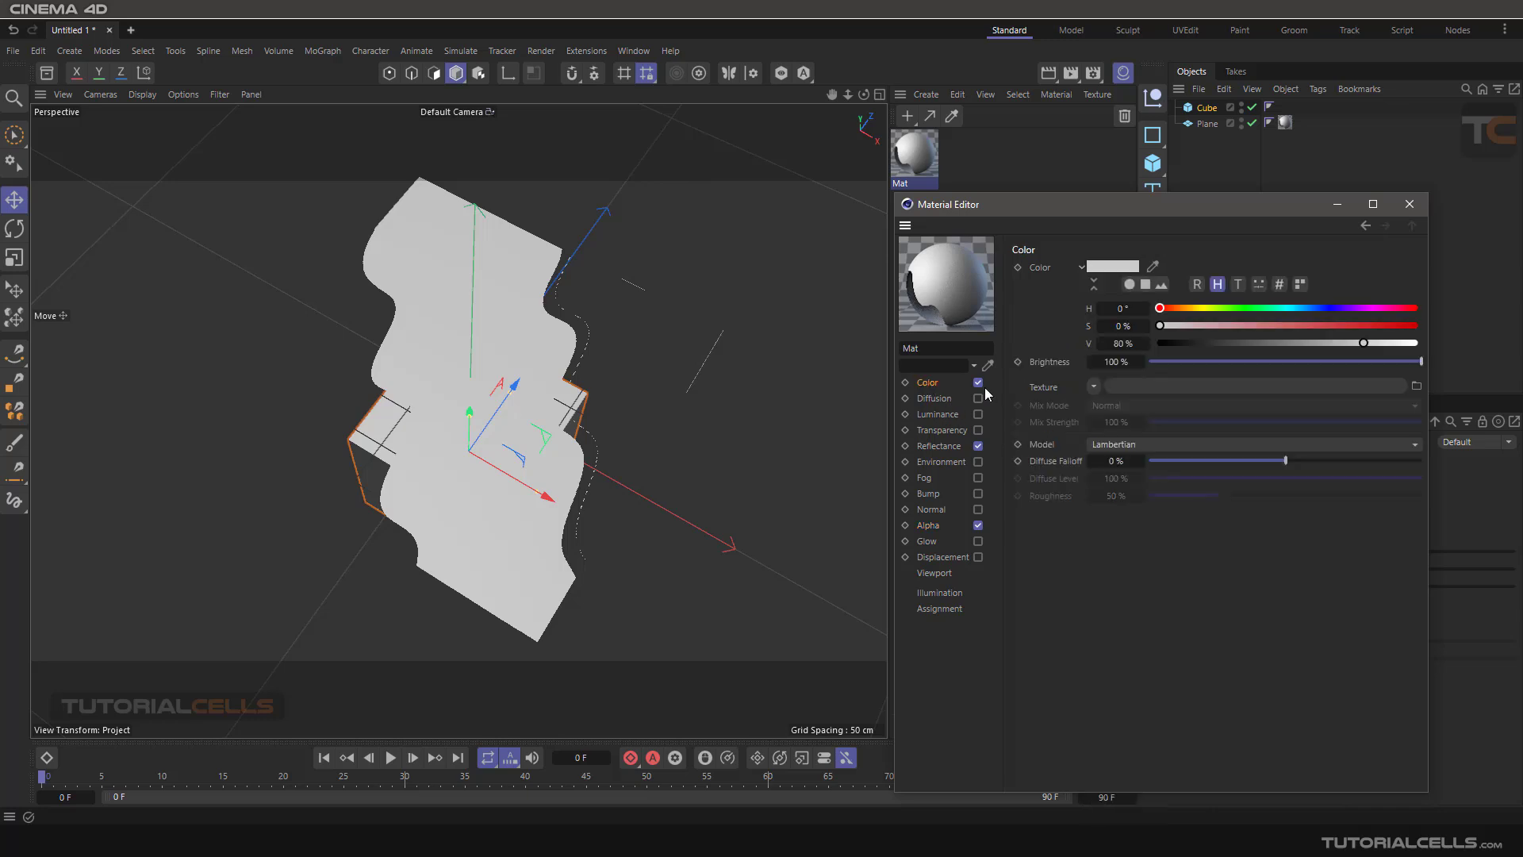
pyautogui.click(1093, 385)
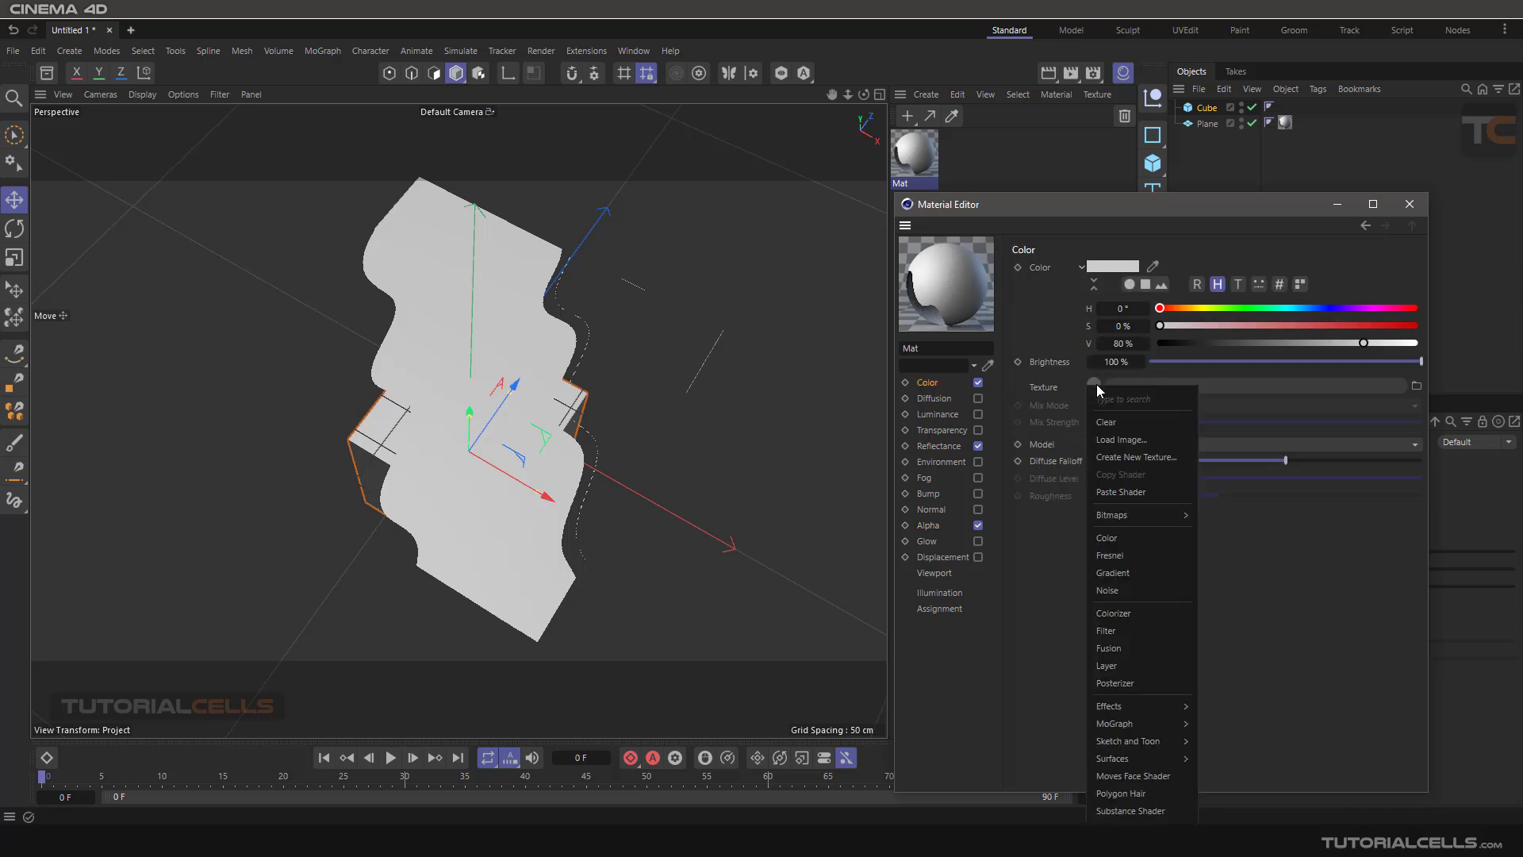
pyautogui.click(1121, 491)
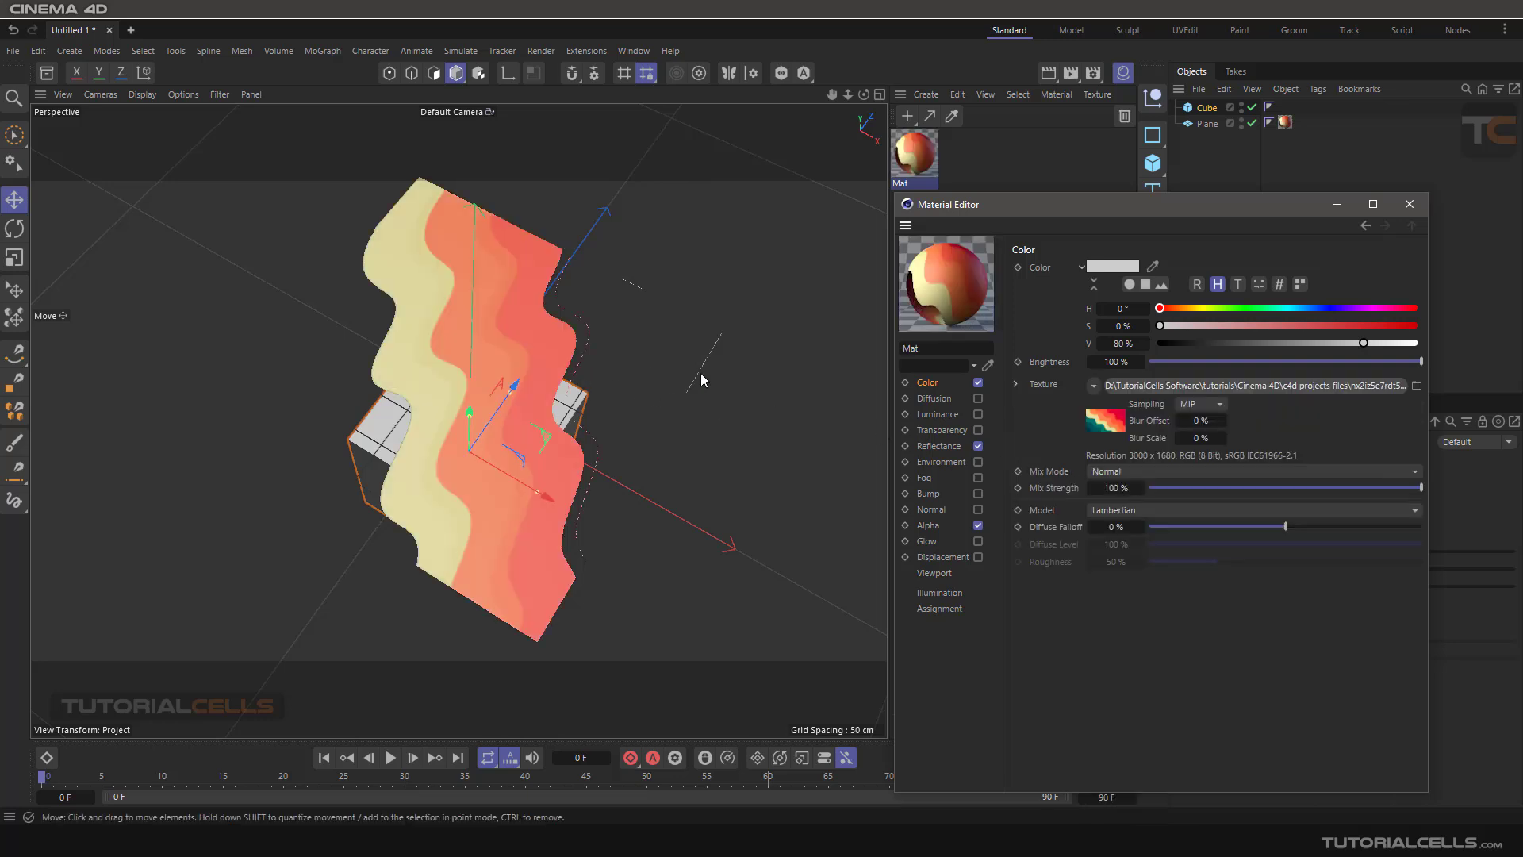
# Return to the Alpha channel and open its key colour chooser
pyautogui.click(936, 533)
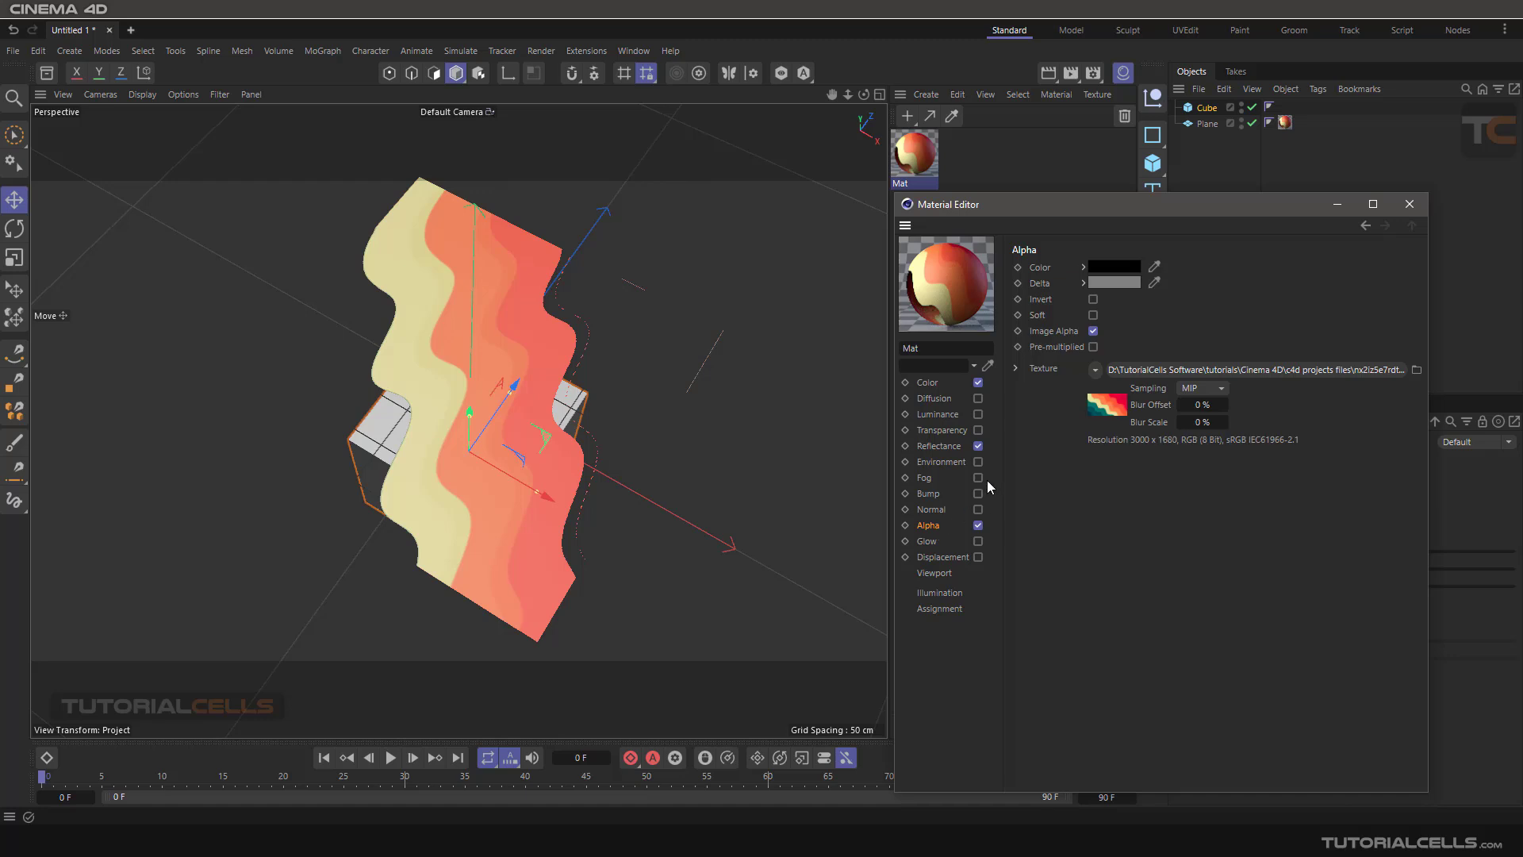
pyautogui.keyDown('alt'); pyautogui.moveTo(641, 378); pyautogui.dragTo(667, 357); pyautogui.keyUp('alt')
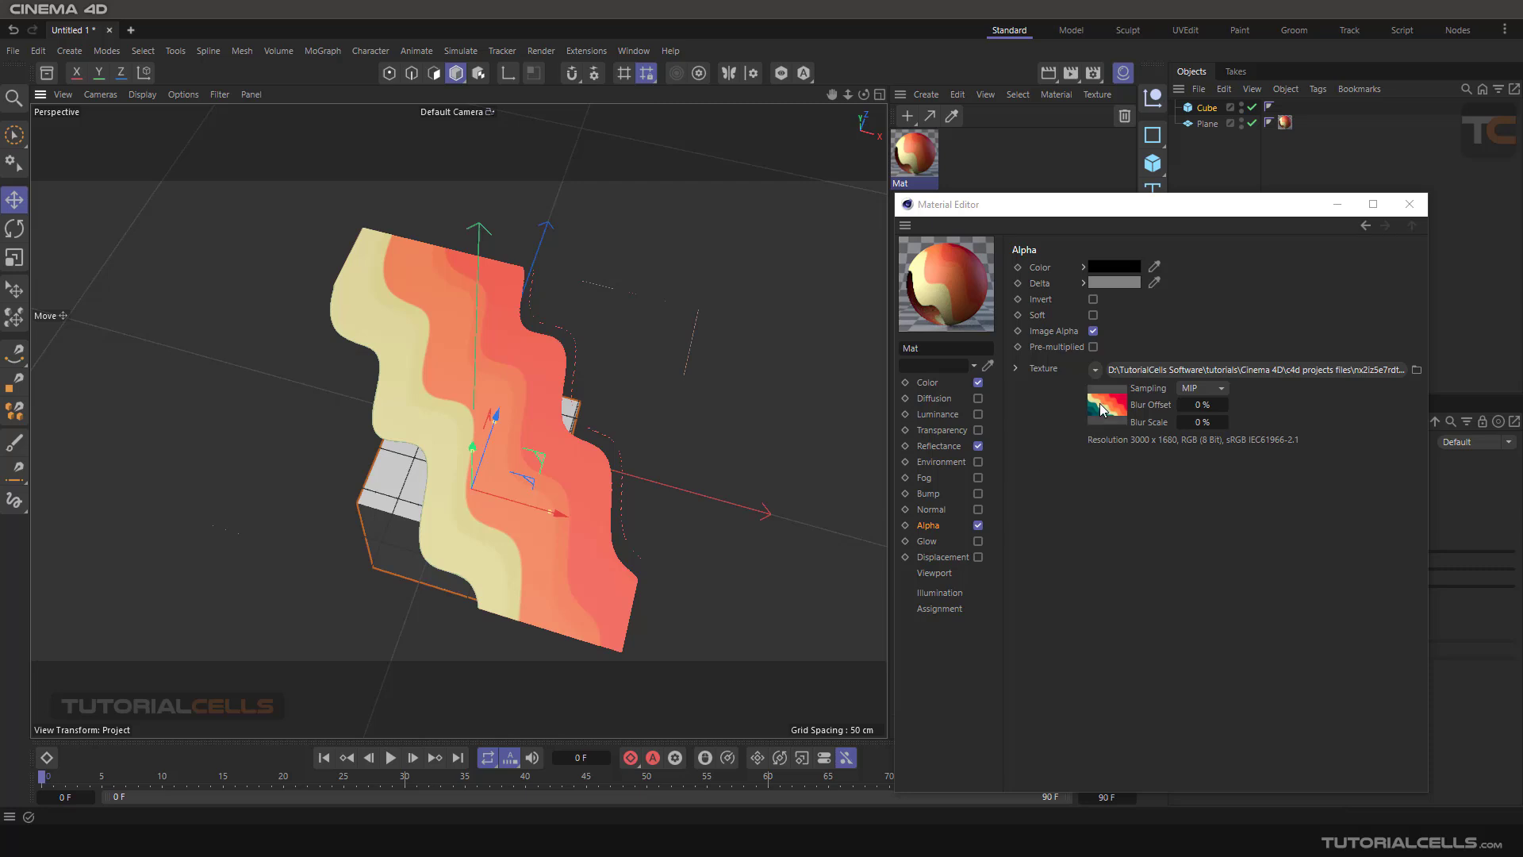
pyautogui.click(1114, 270)
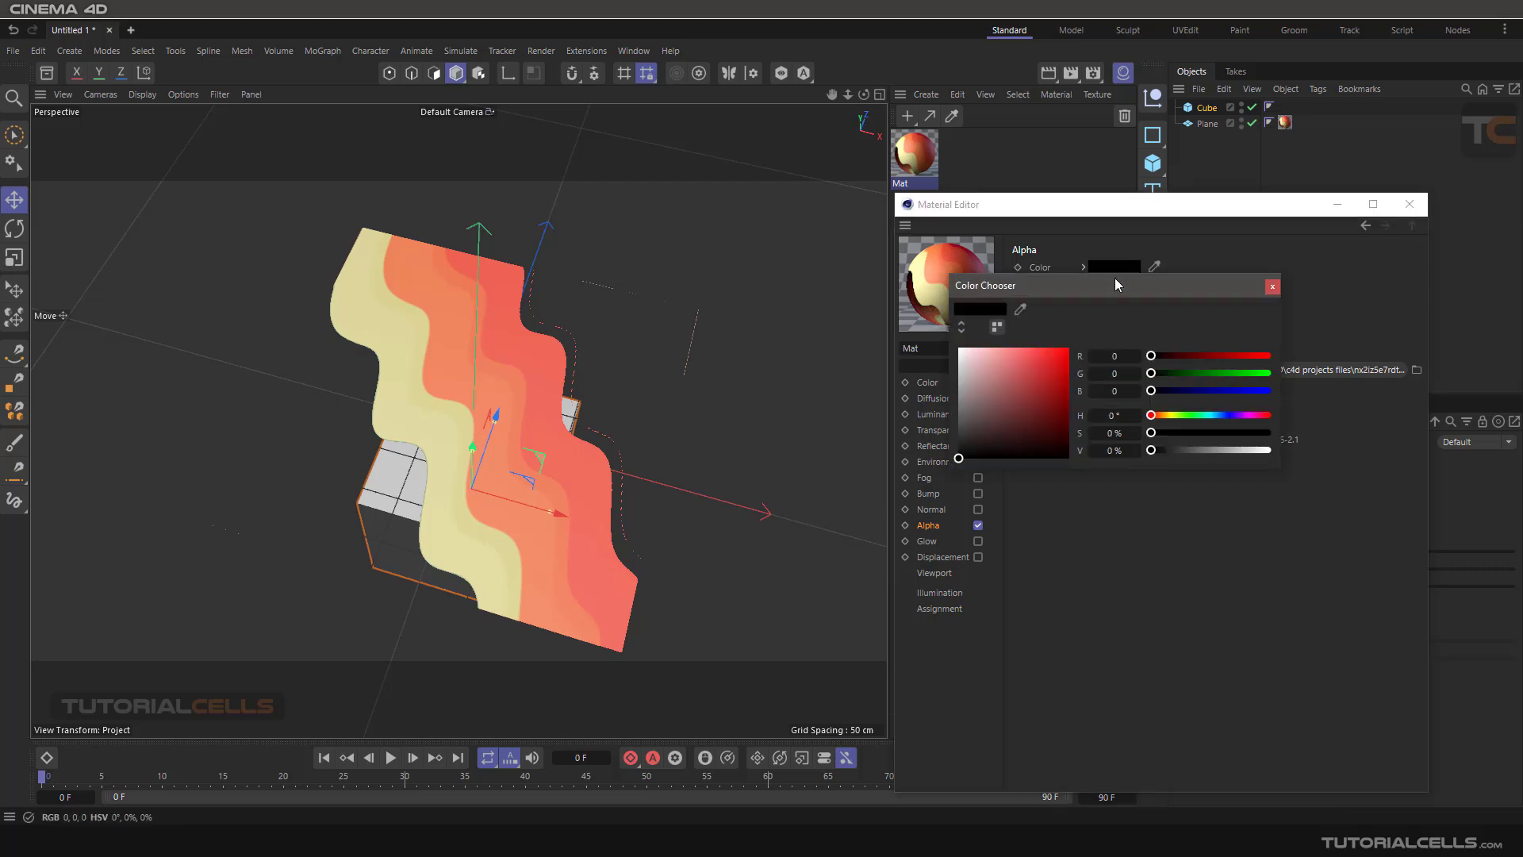
pyautogui.moveTo(1114, 278)
pyautogui.mouseDown()
pyautogui.moveTo(1124, 542)
pyautogui.moveTo(1138, 508)
pyautogui.mouseUp()
# Sample pale yellow, then teal, and finally the red stripe as the key colour
pyautogui.click(1047, 527)
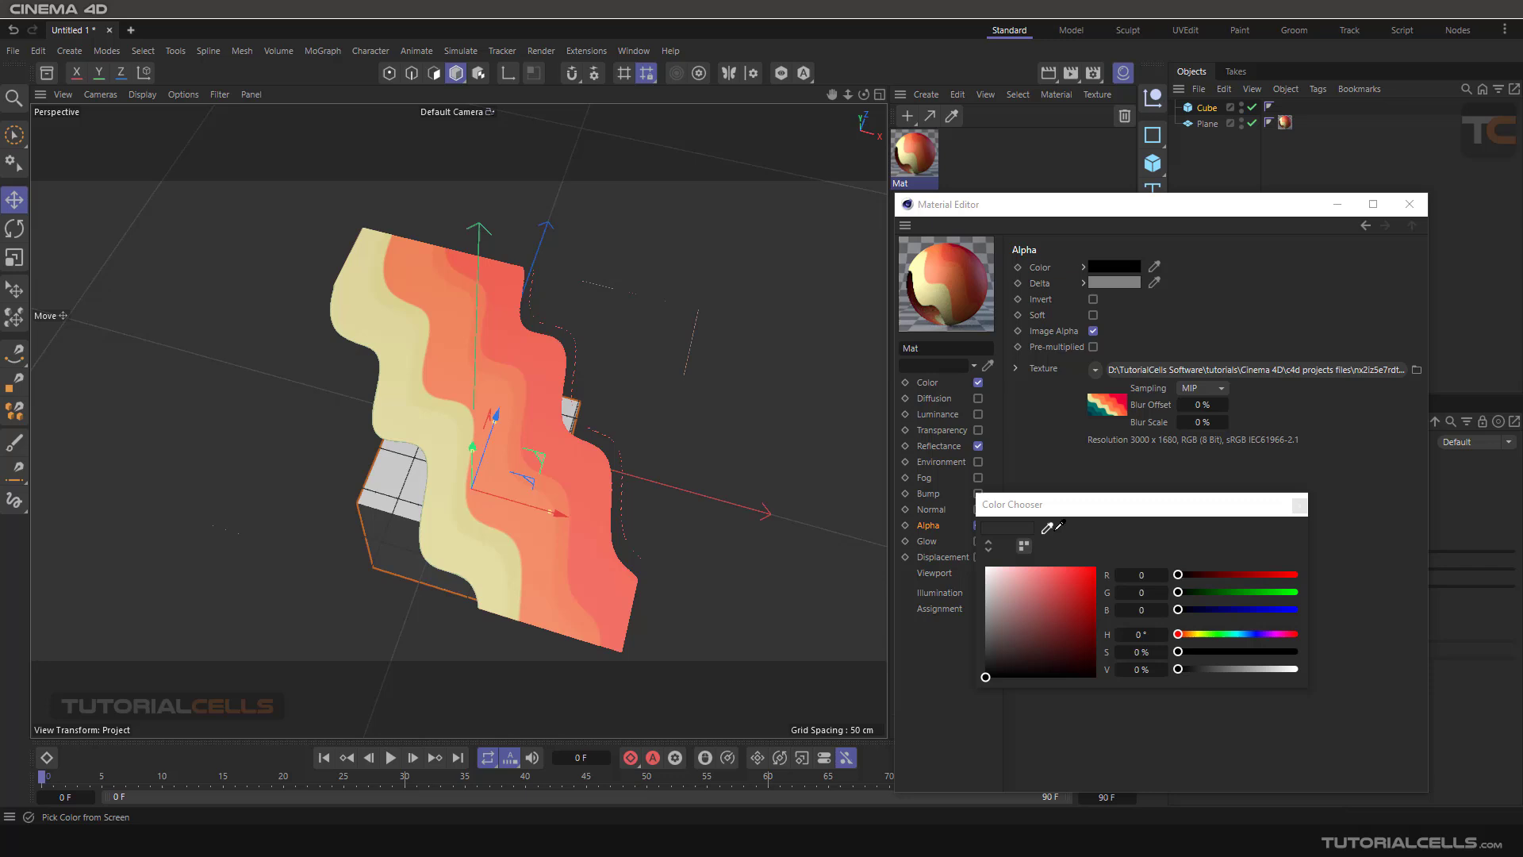
pyautogui.click(1114, 407)
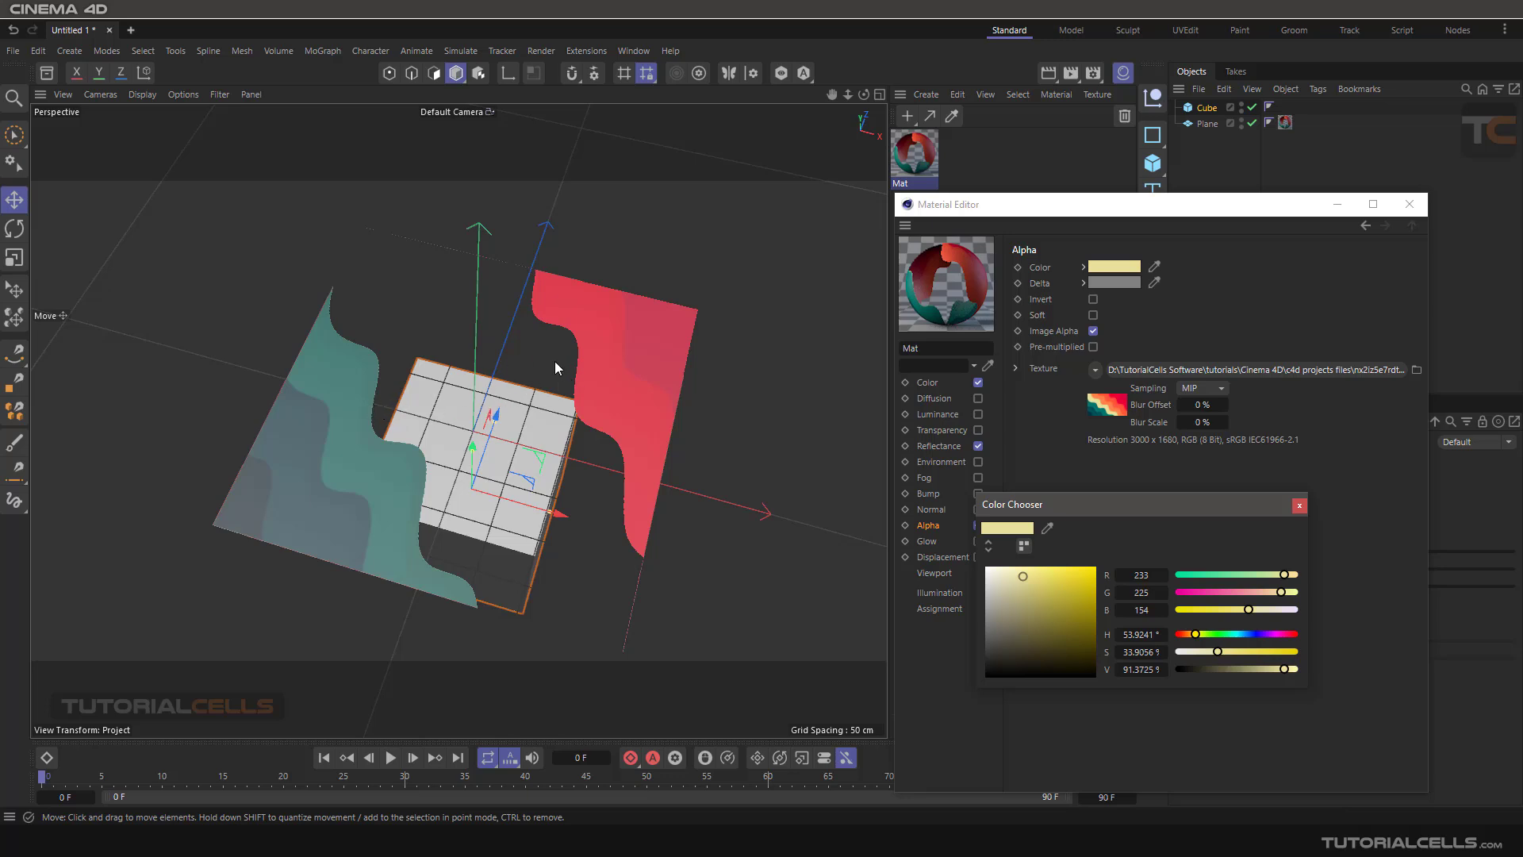
pyautogui.click(1048, 533)
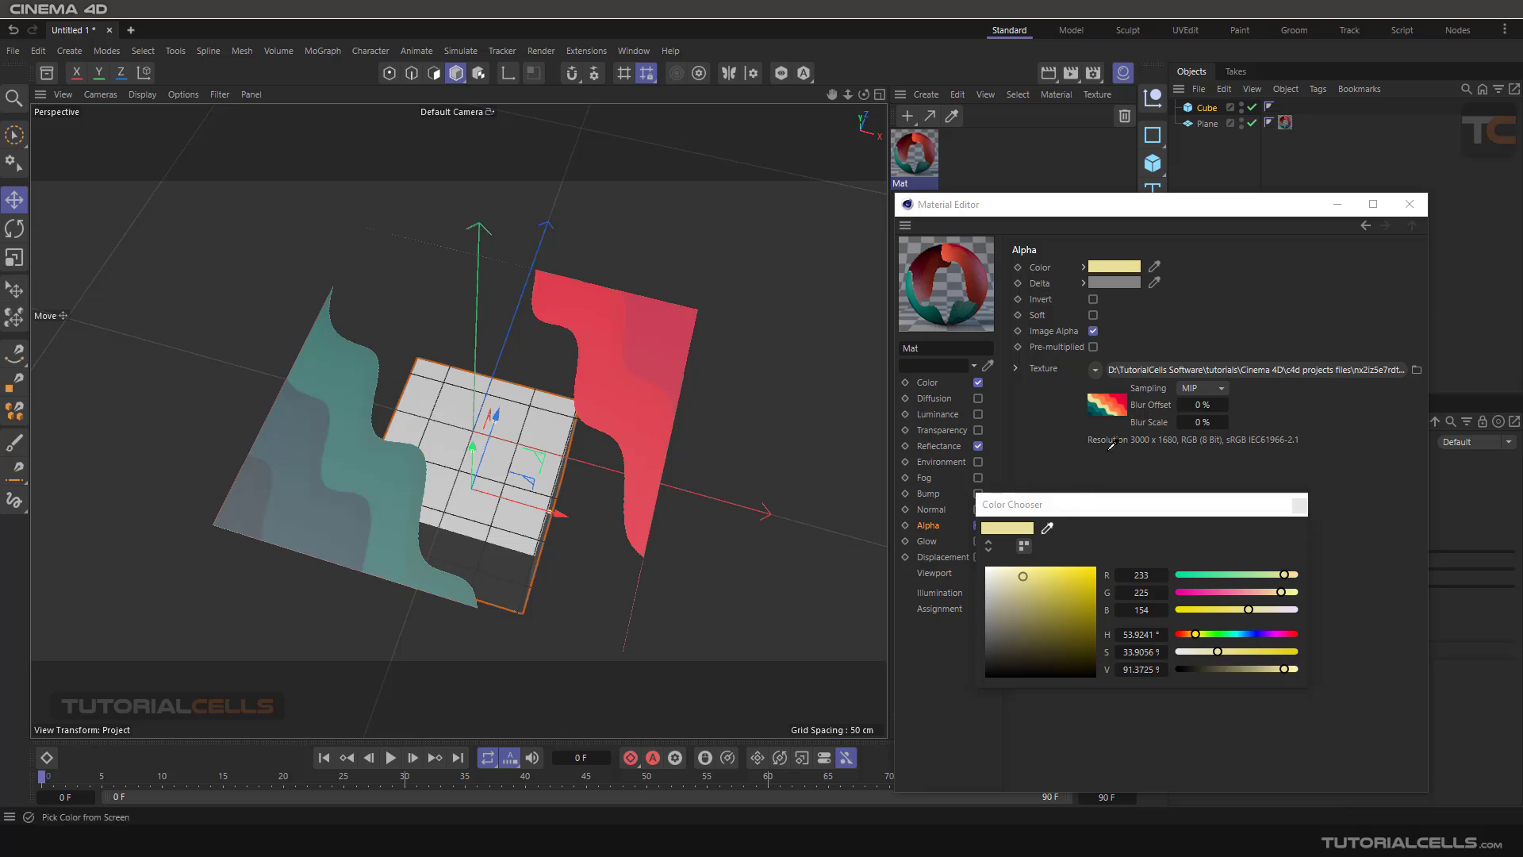
pyautogui.click(1103, 402)
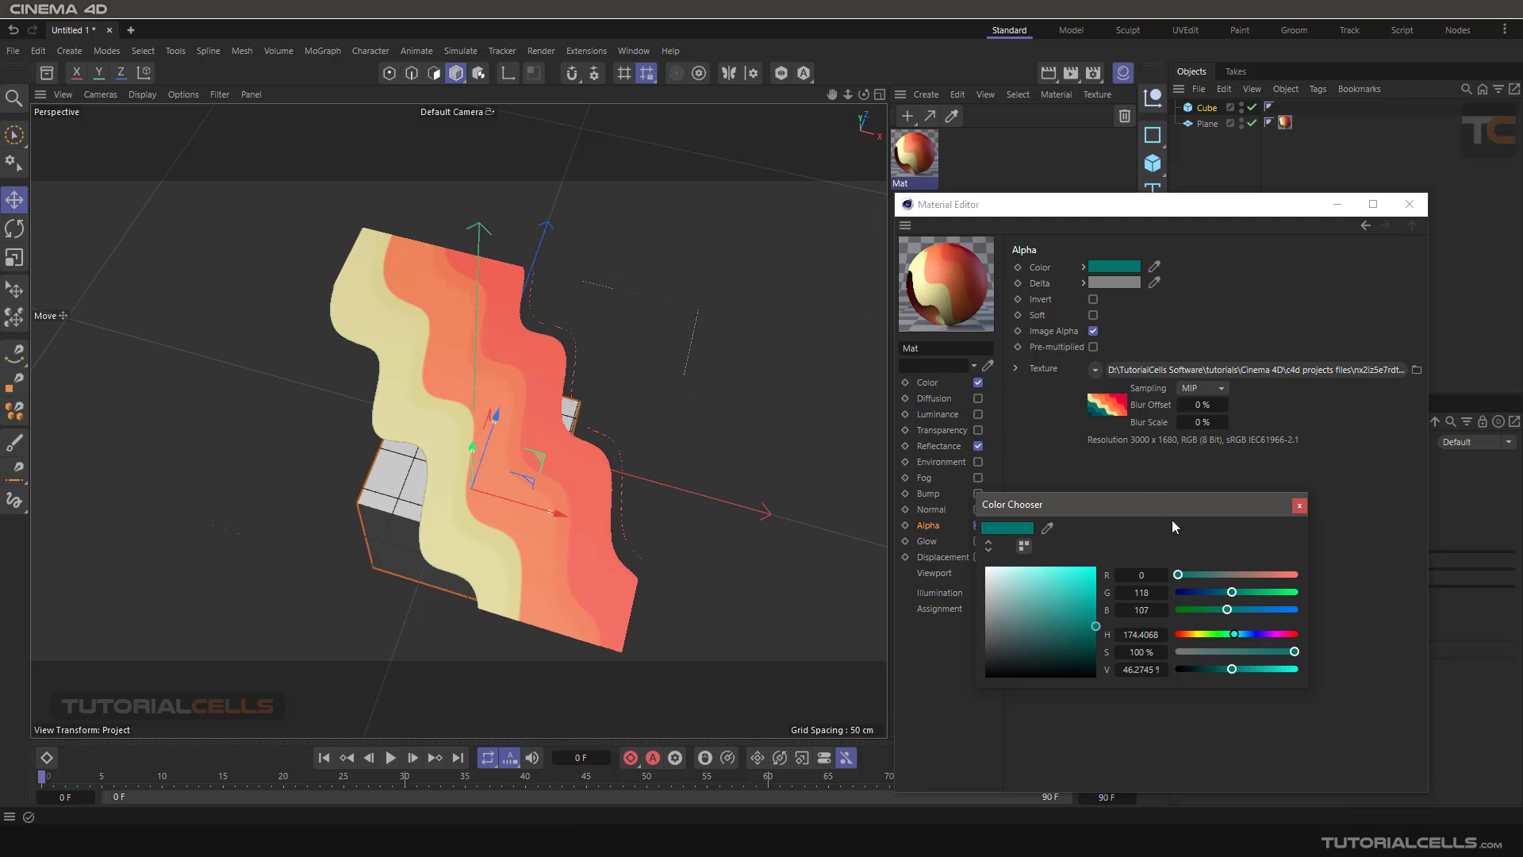
pyautogui.click(1047, 527)
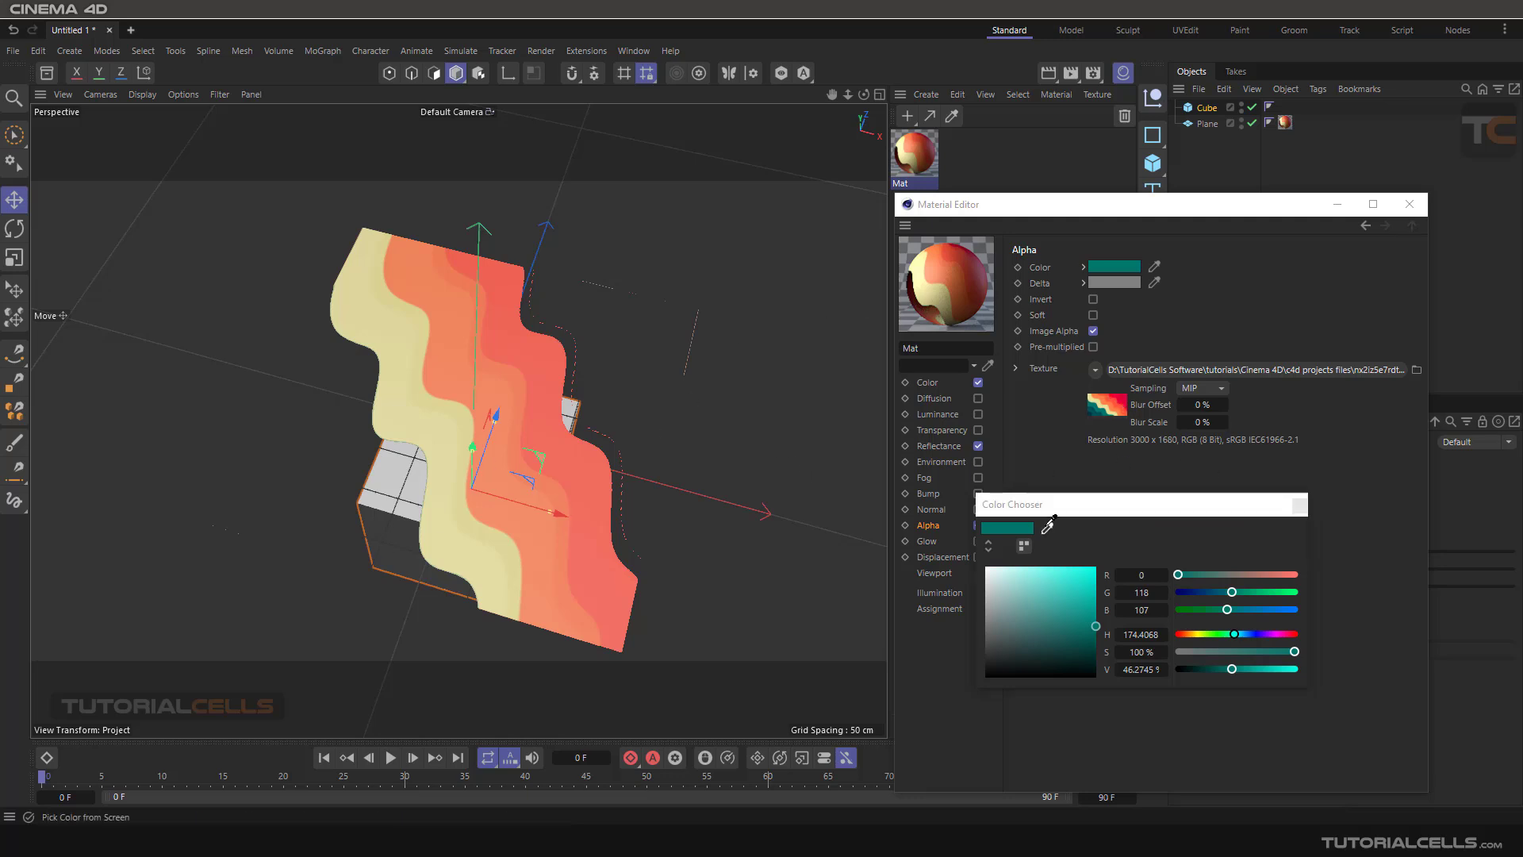
pyautogui.click(1126, 392)
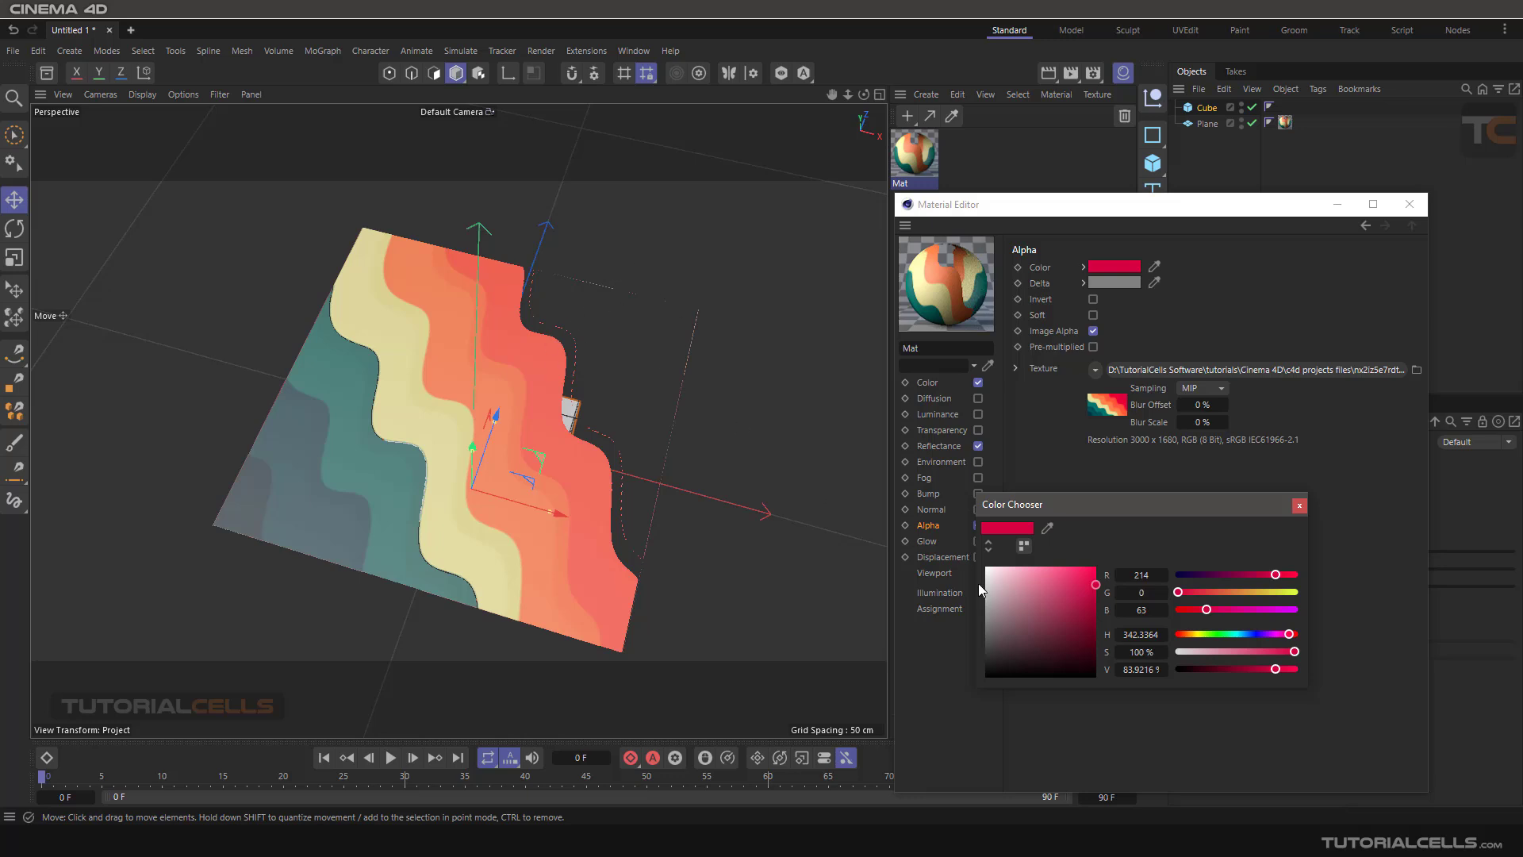
pyautogui.click(1299, 505)
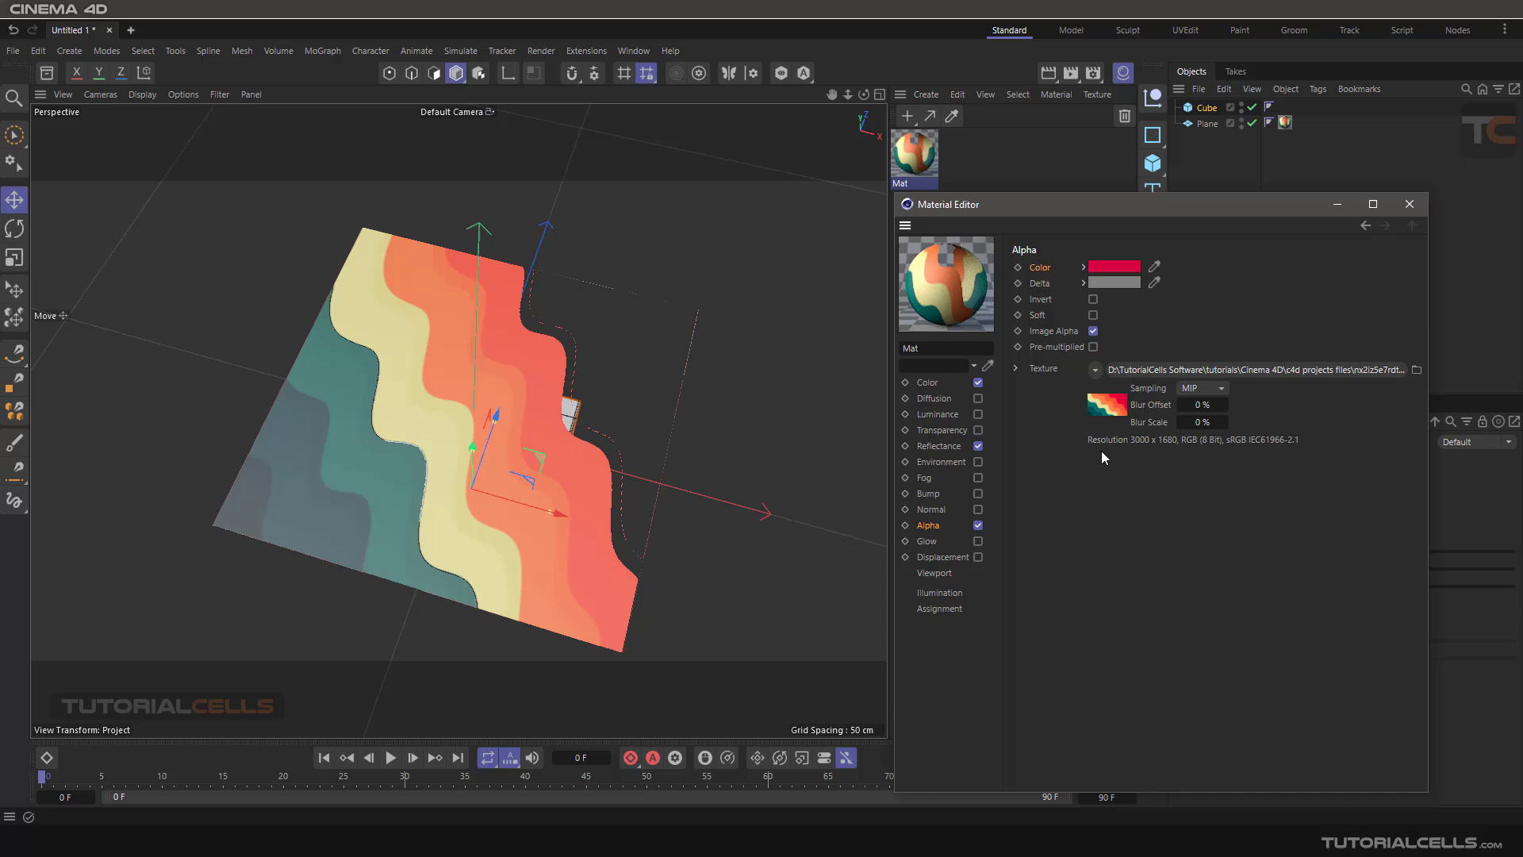
# Uncheck Soft in the Alpha channel, briefly testing Image Alpha and leaving it off
pyautogui.click(1092, 330)
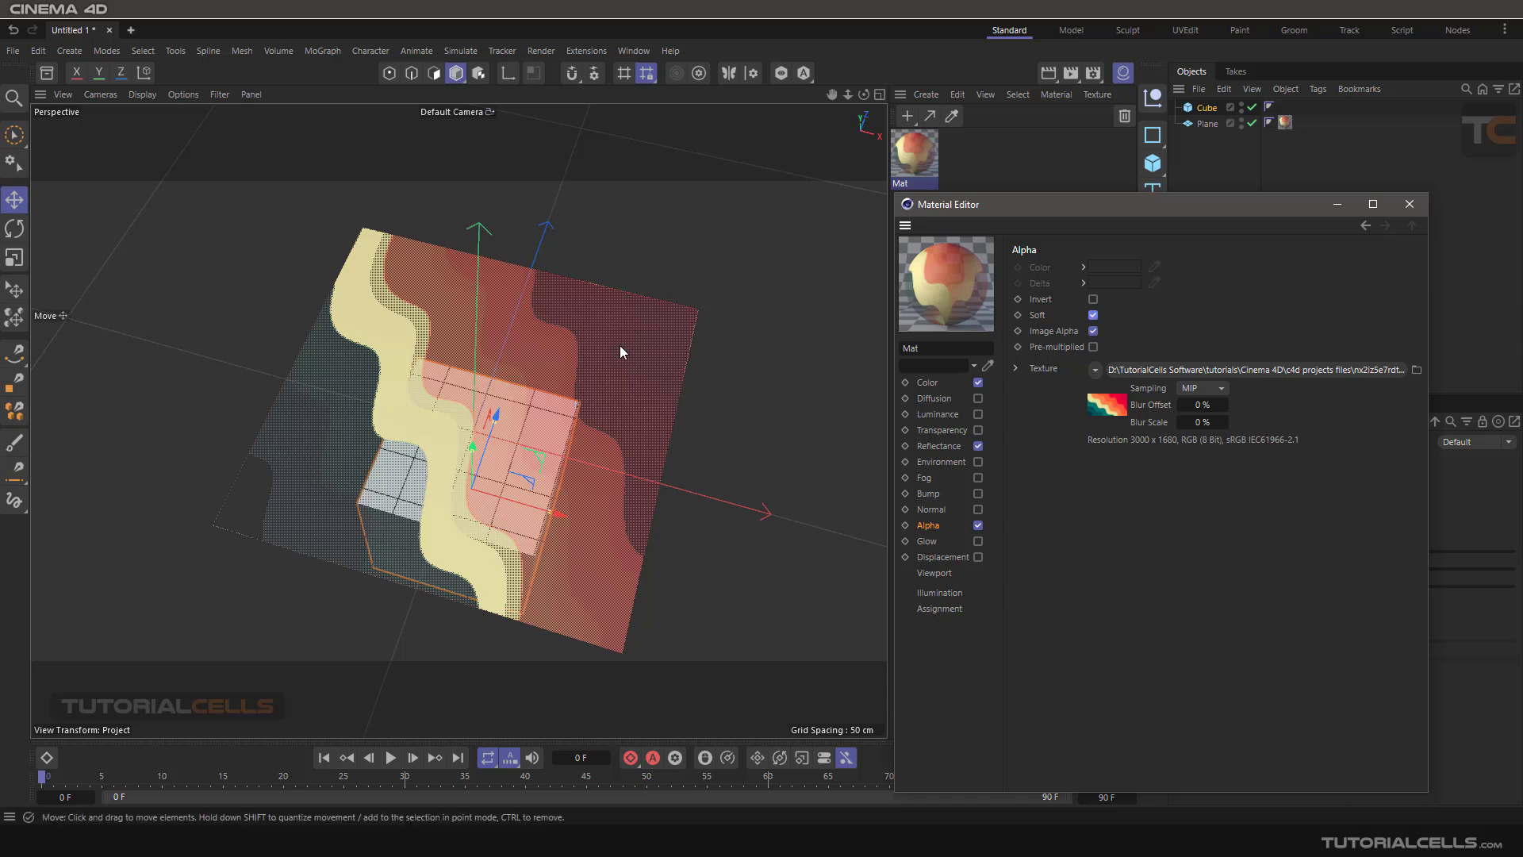
pyautogui.click(1092, 316)
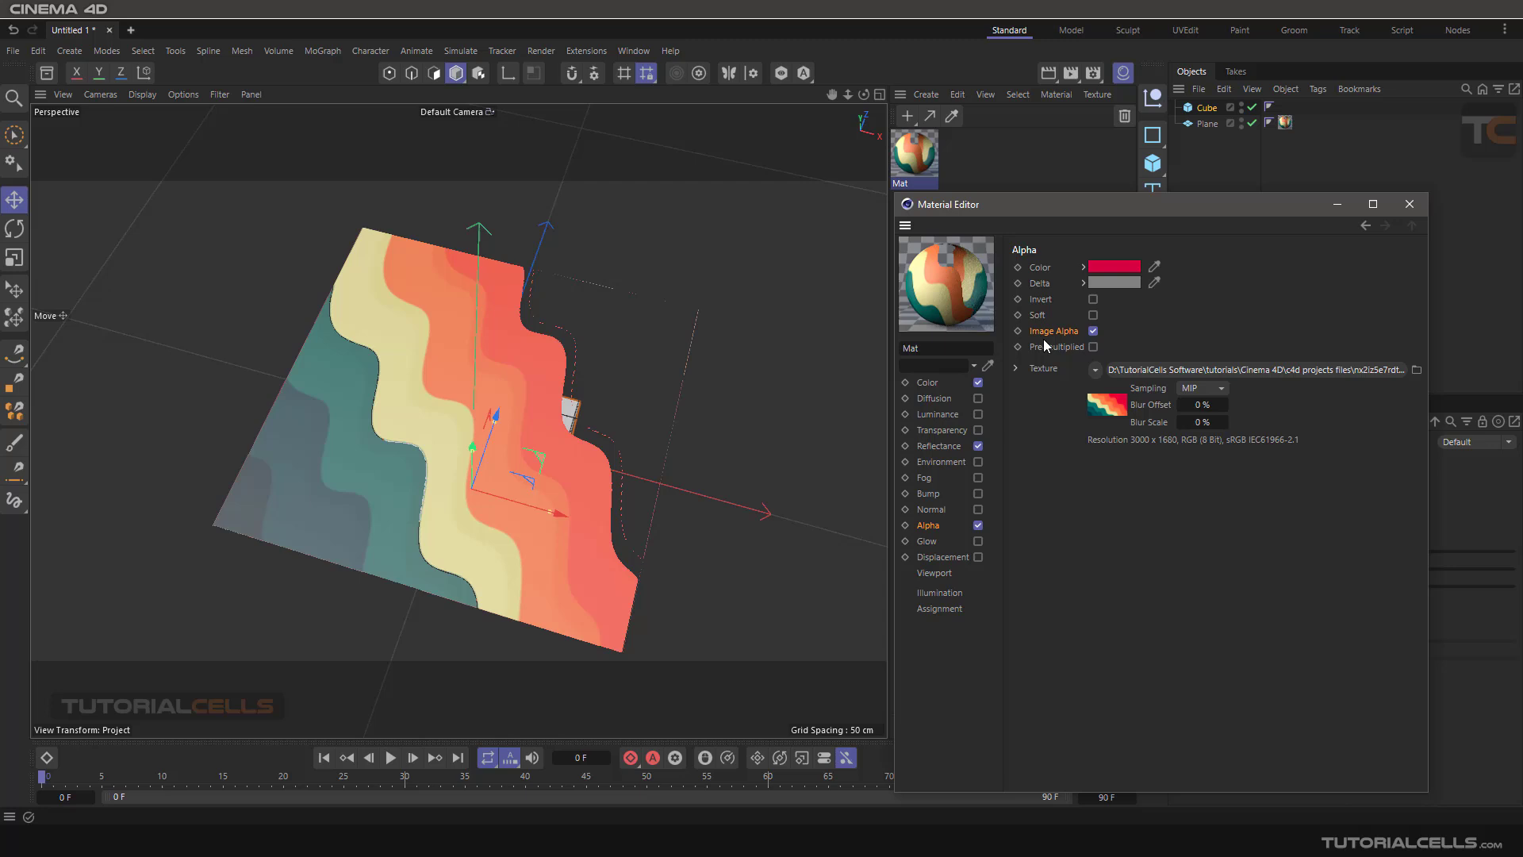
pyautogui.click(1091, 331)
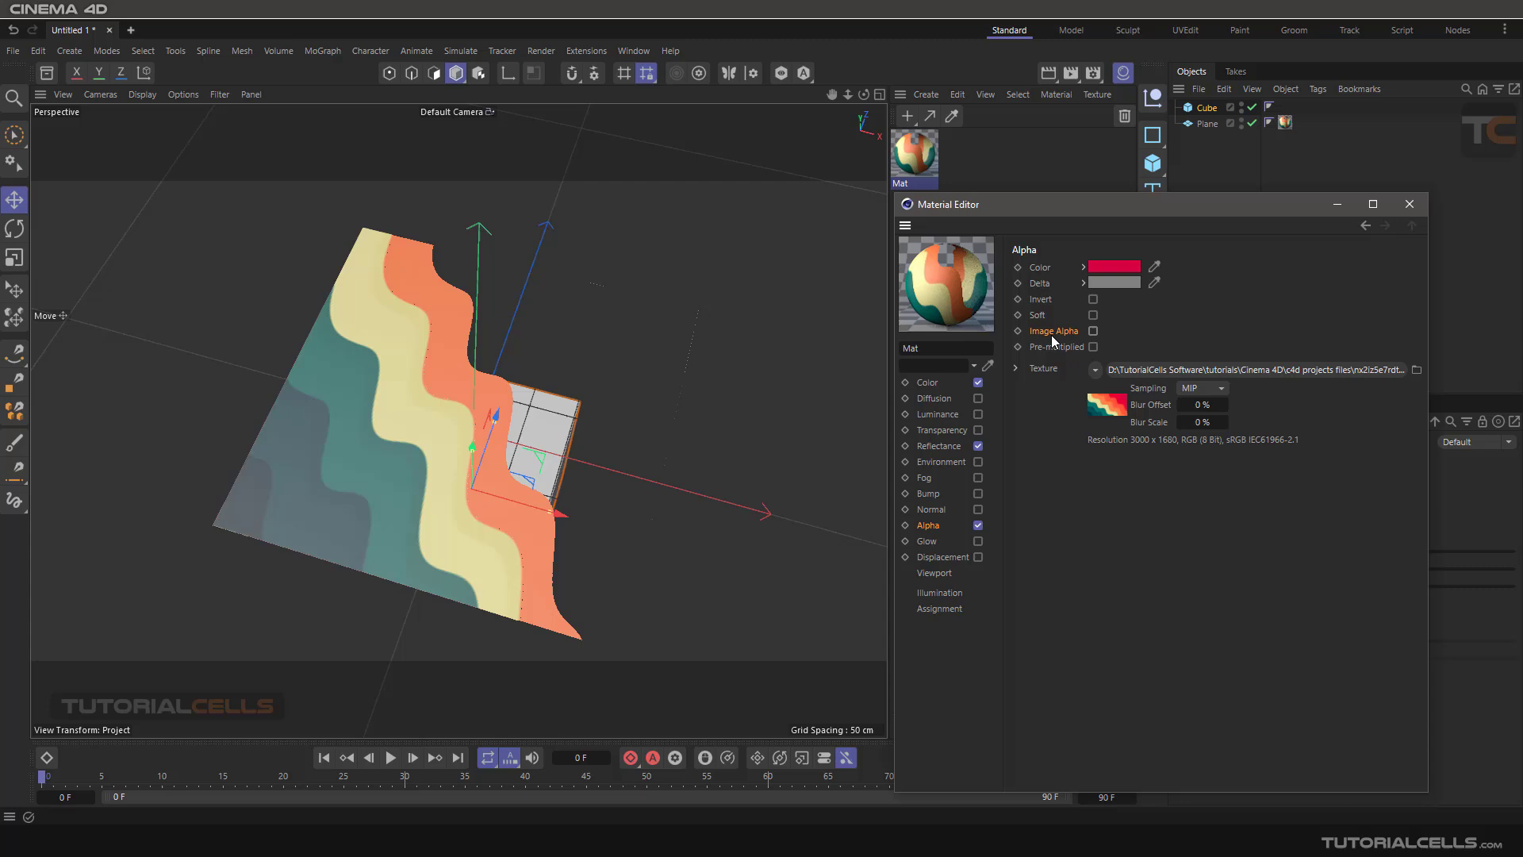
# Sample the pale yellow from the texture thumbnail as Alpha Color, briefly testing Image Alpha
pyautogui.click(1124, 370)
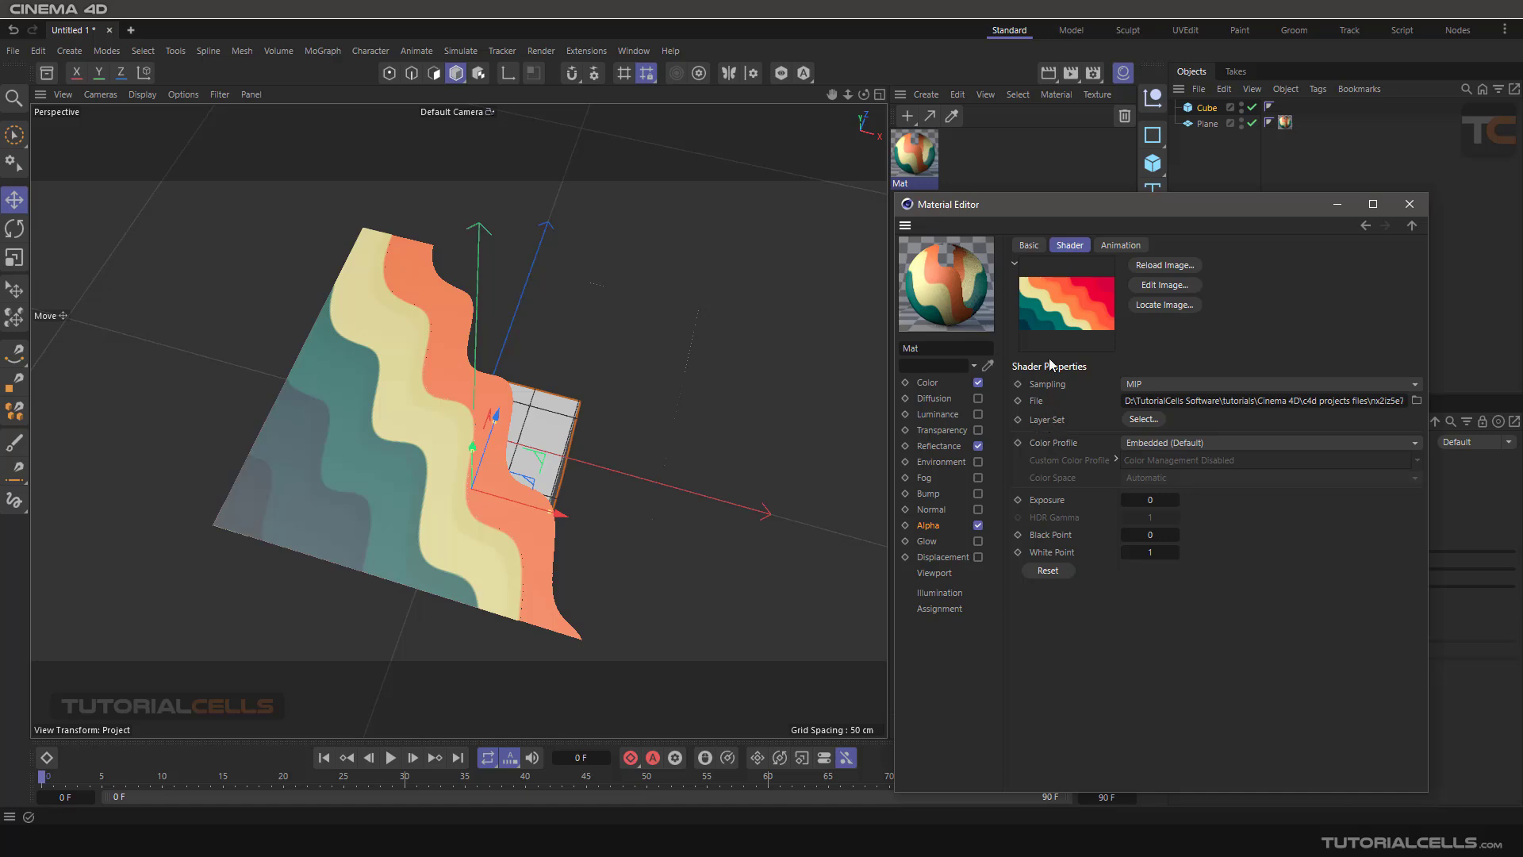
pyautogui.click(1364, 225)
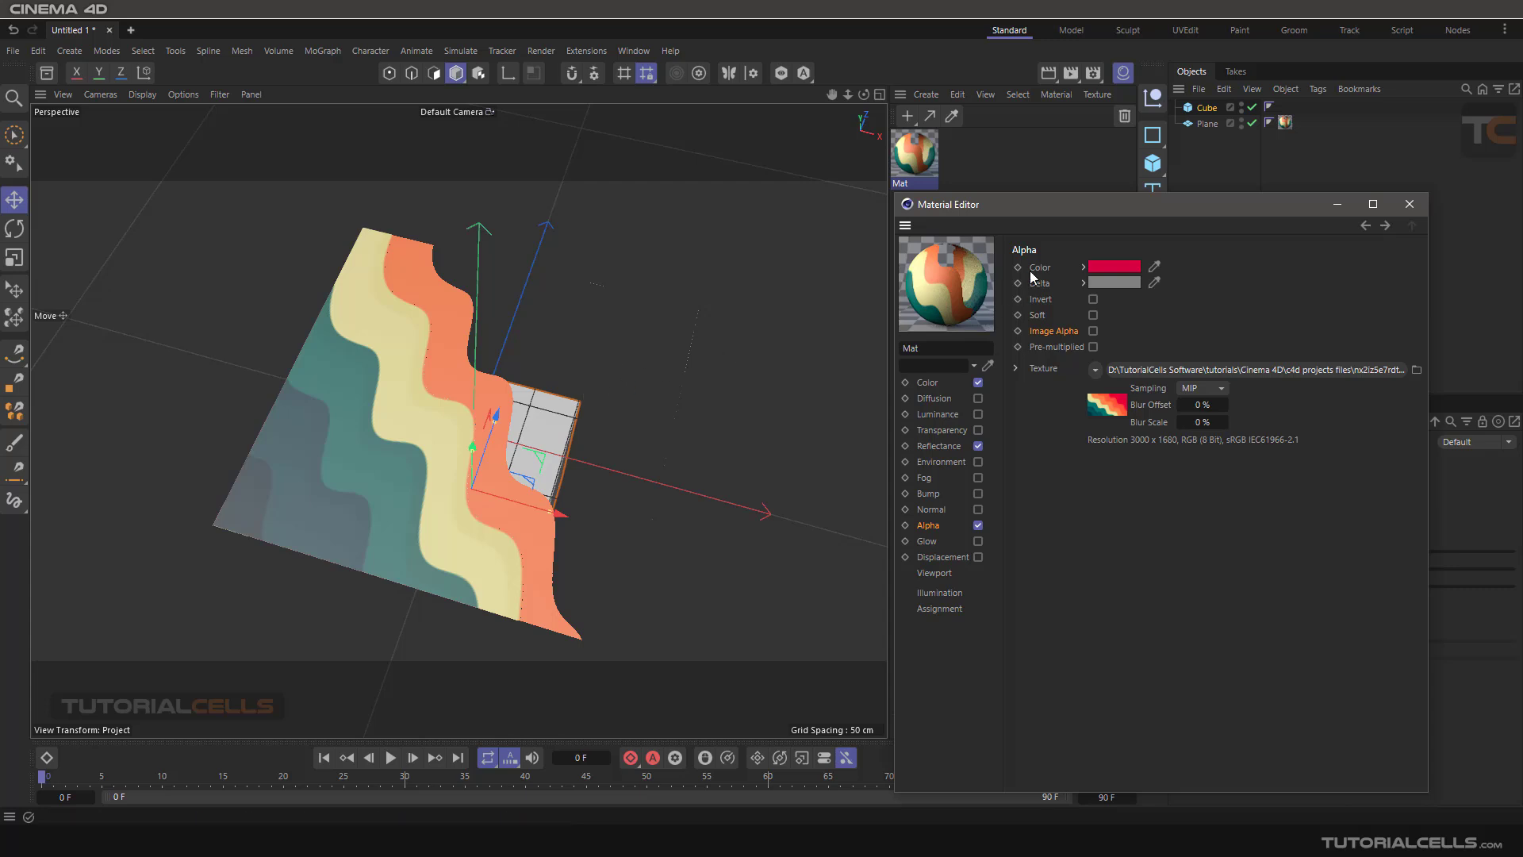
pyautogui.click(1100, 266)
pyautogui.moveTo(1102, 298); pyautogui.dragTo(1047, 538)
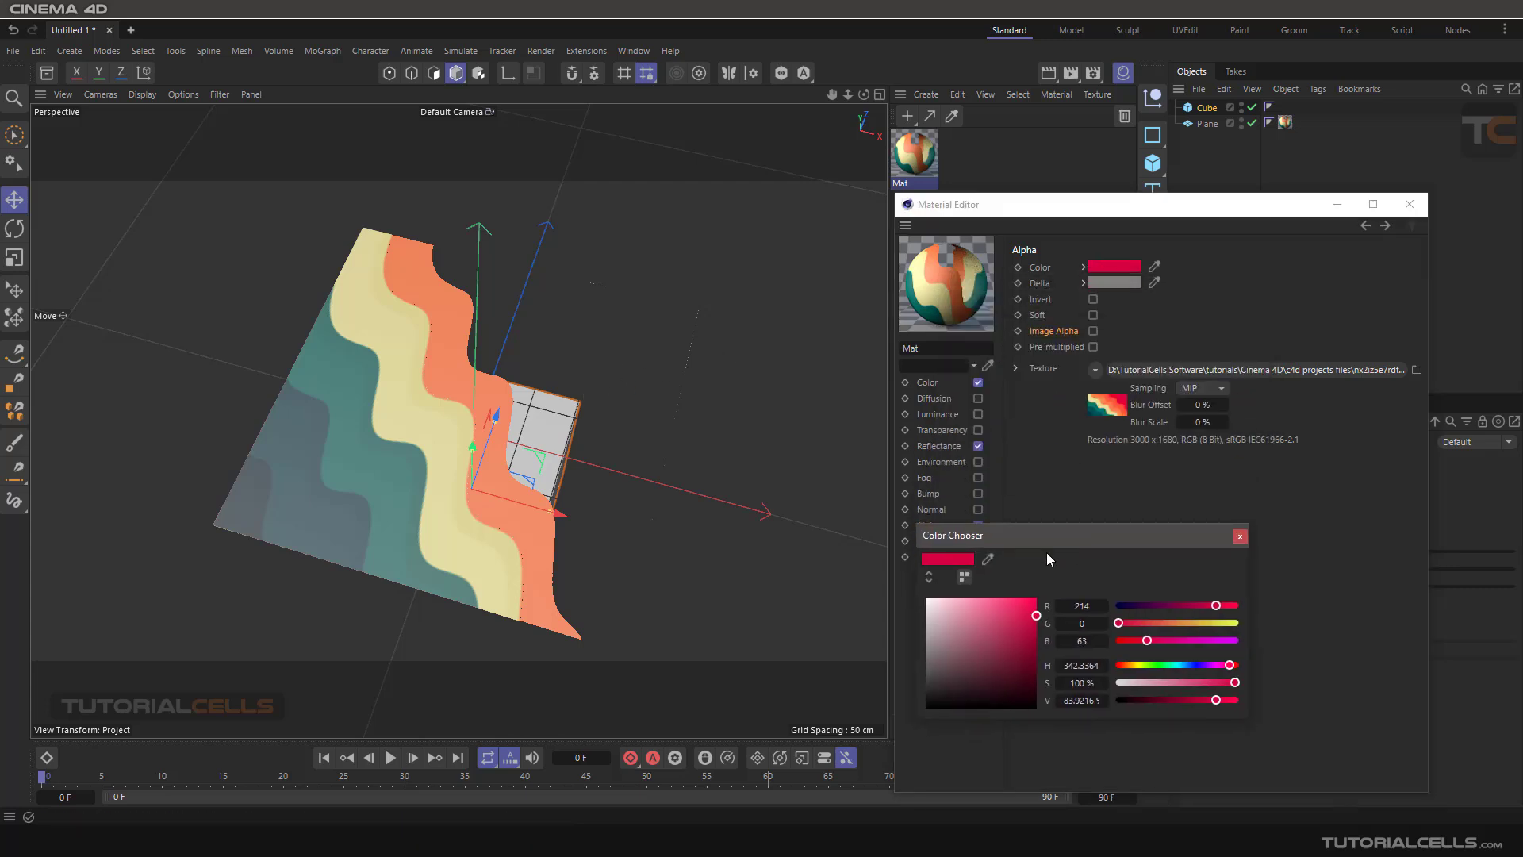
pyautogui.click(986, 558)
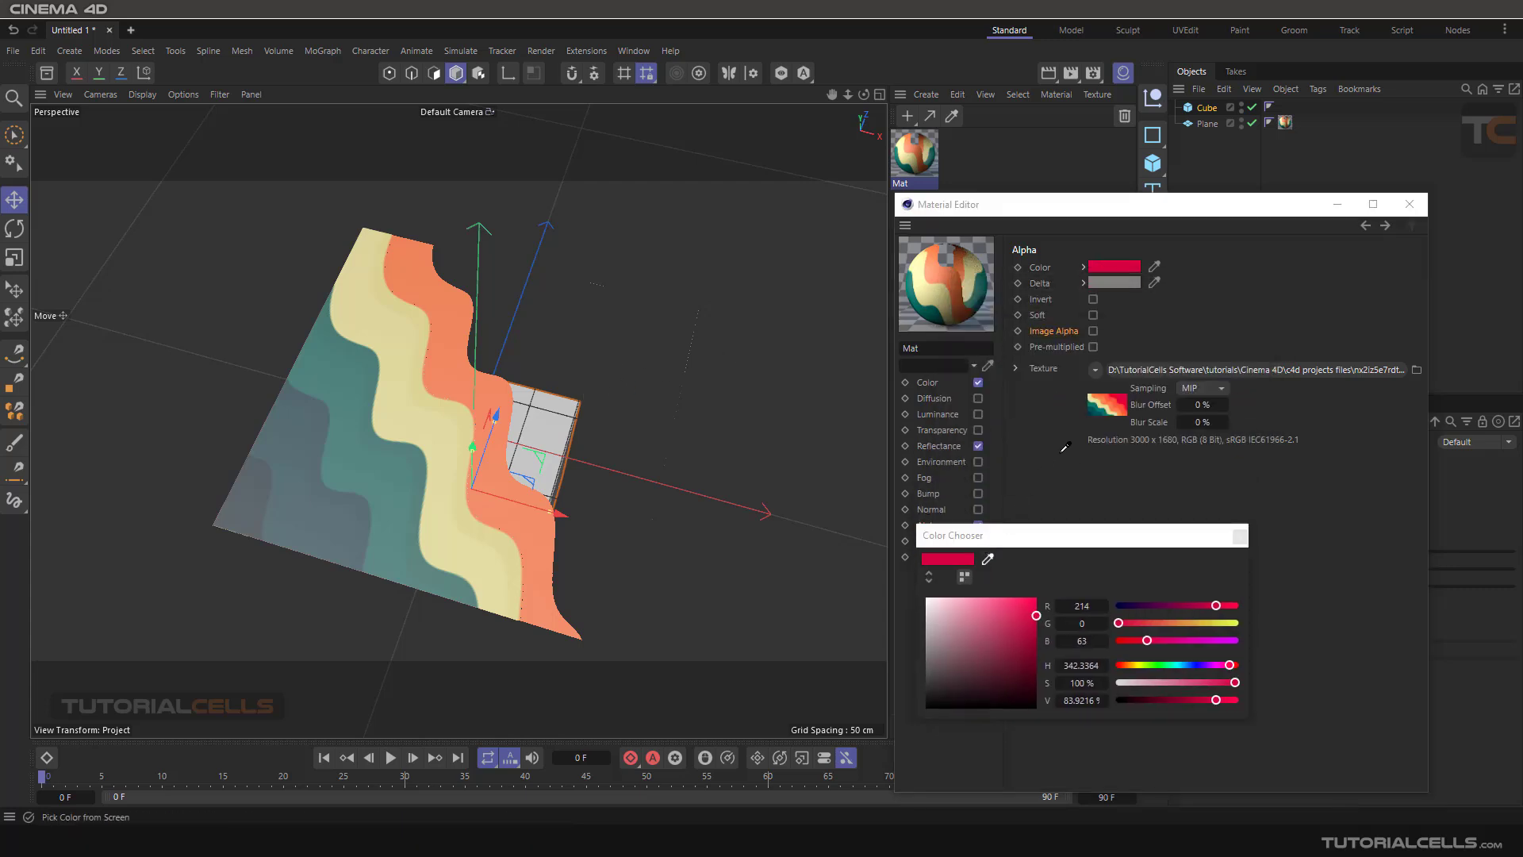
pyautogui.click(1105, 397)
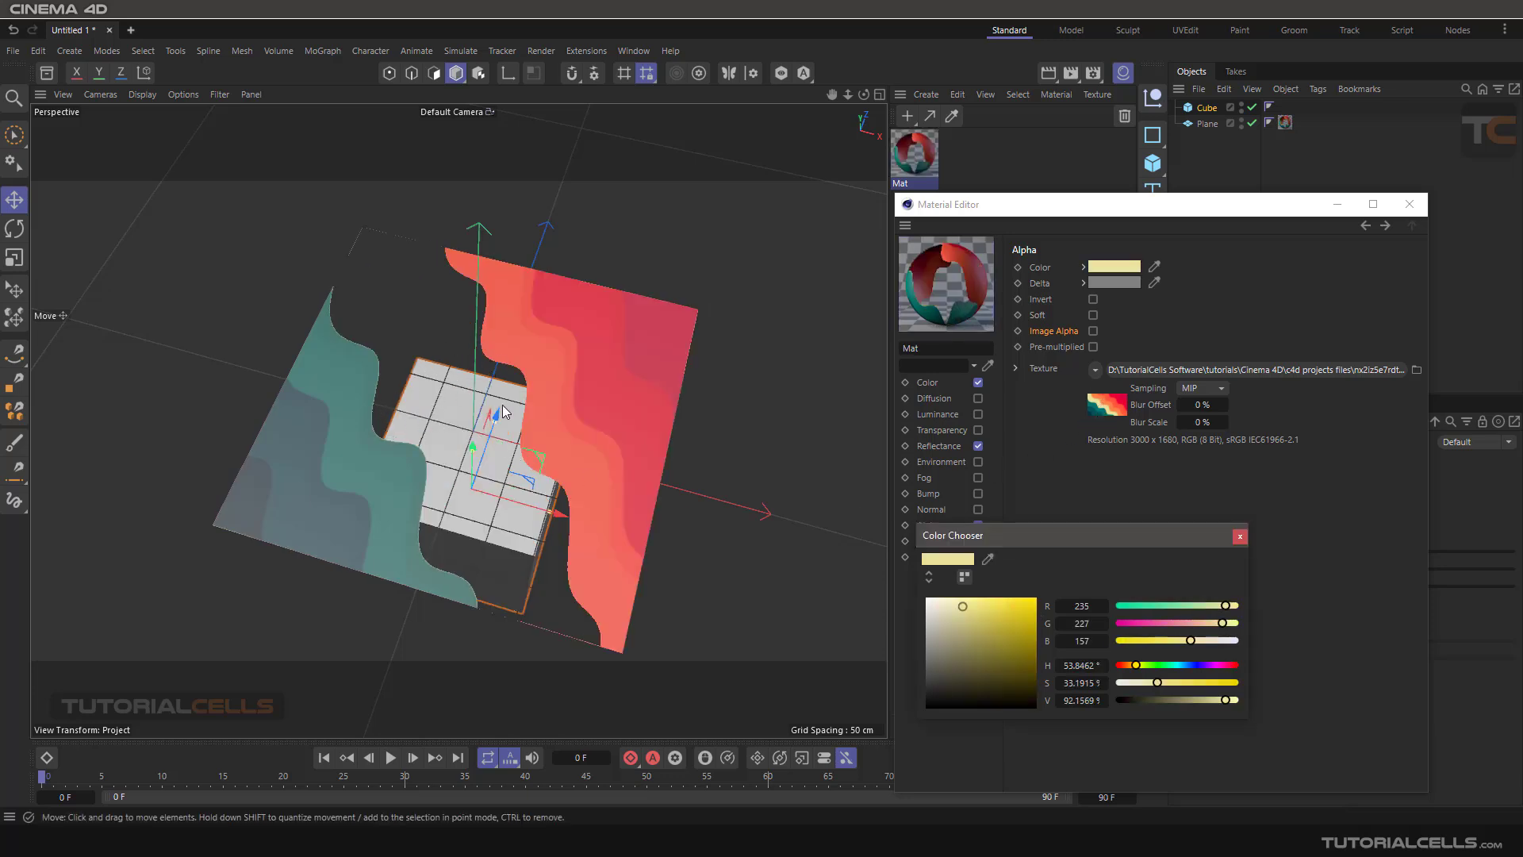
pyautogui.click(1092, 331)
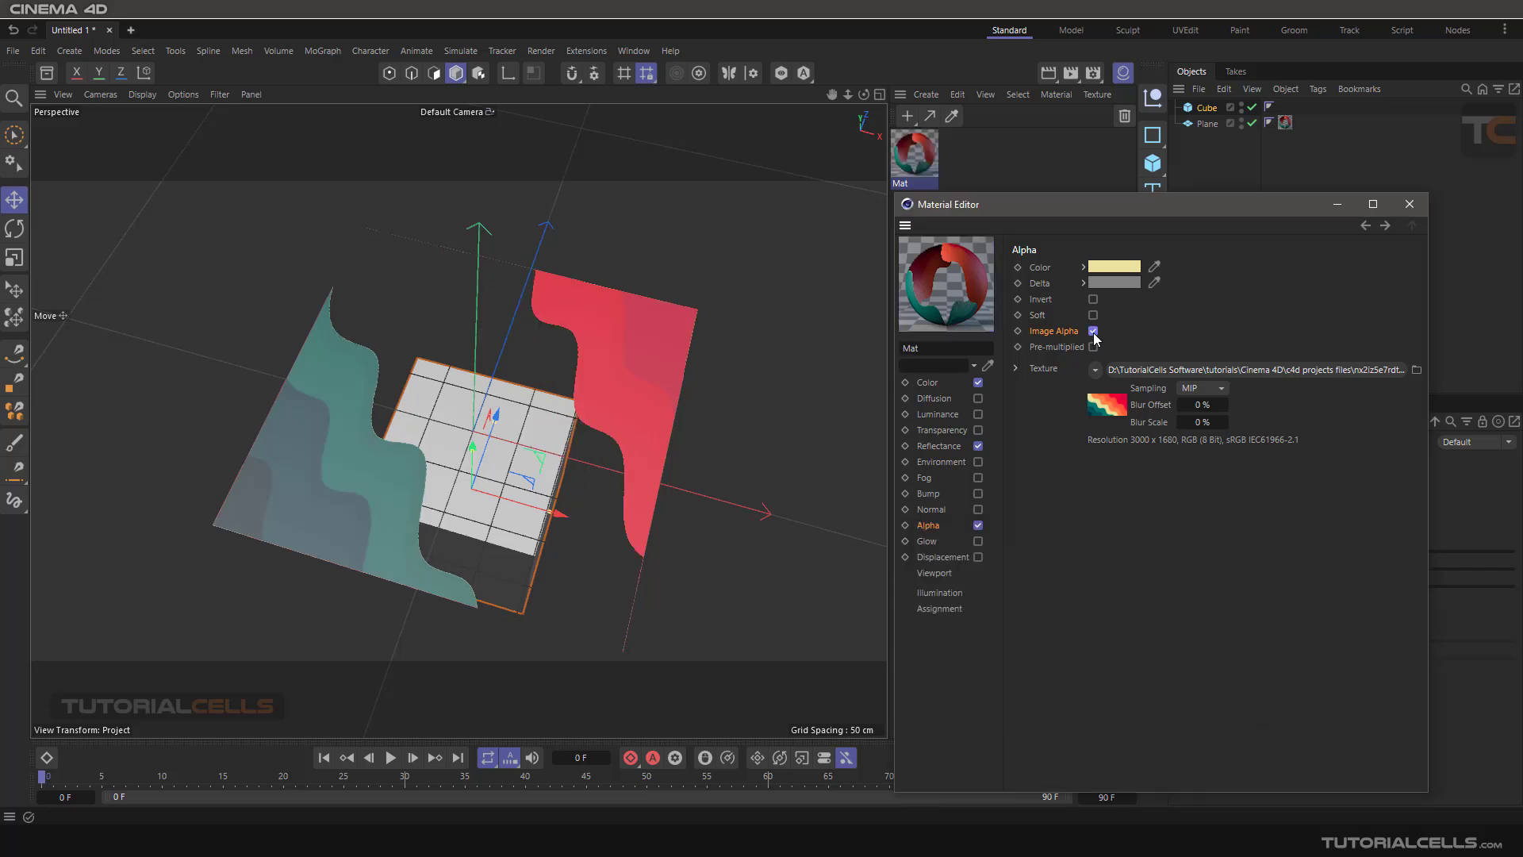
pyautogui.click(1093, 331)
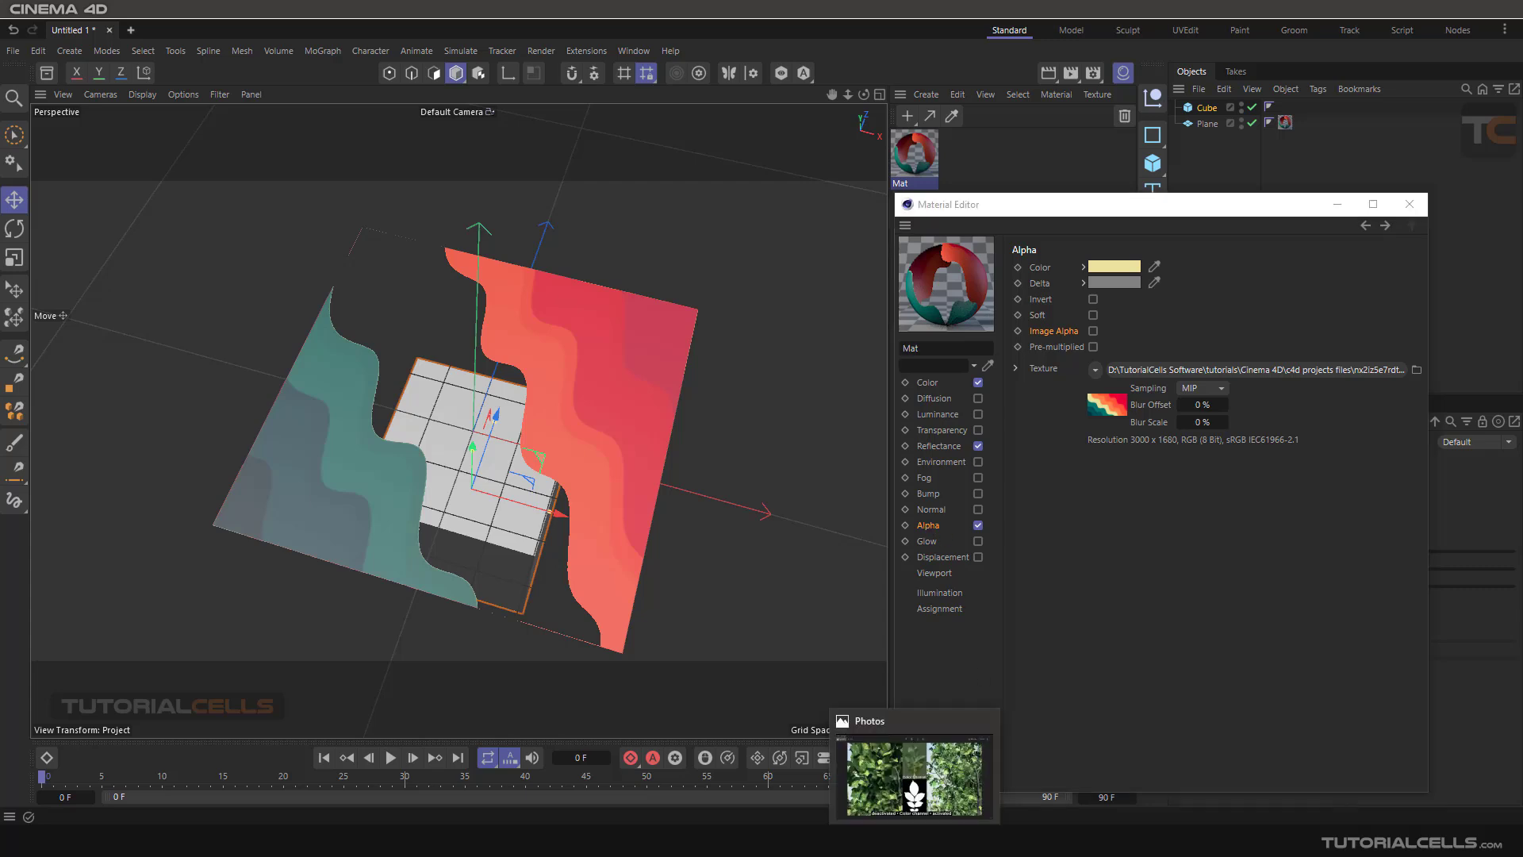
pyautogui.click(914, 774)
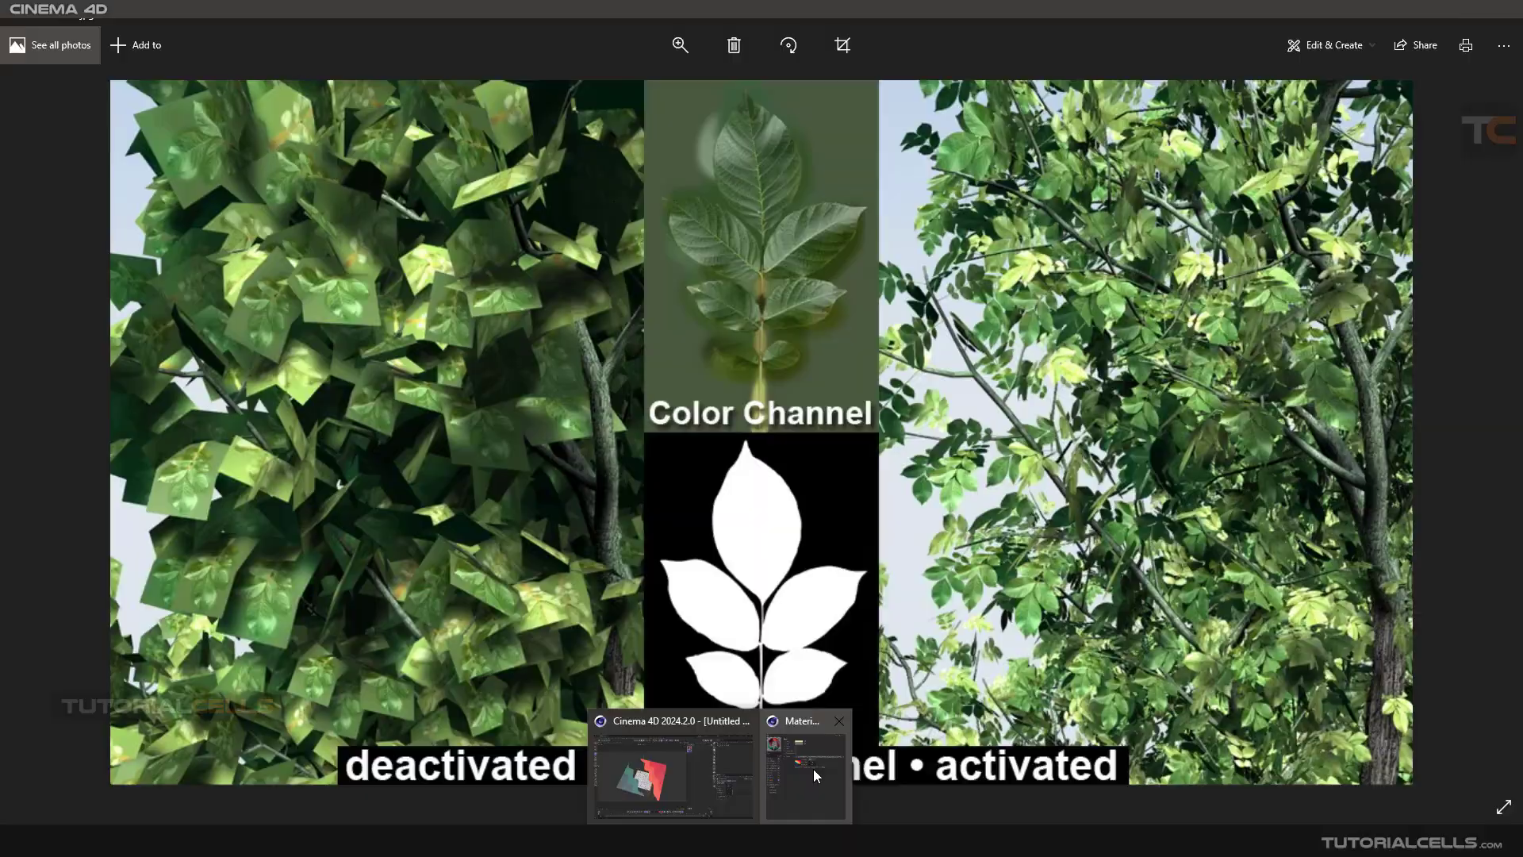
pyautogui.click(806, 775)
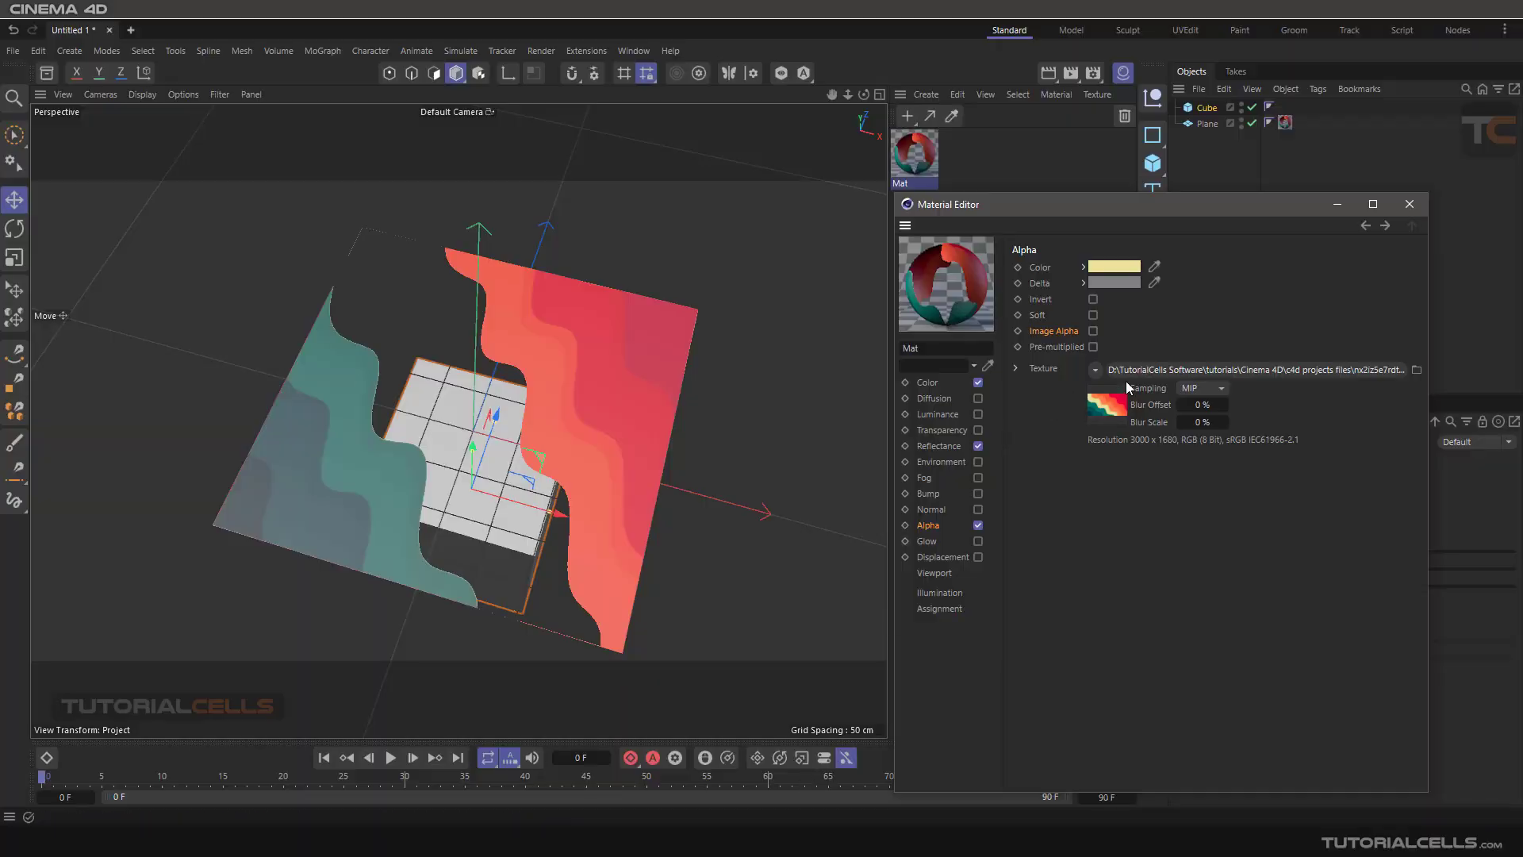
# Set the Bitmap Shader's layer set to Alpha Channels
pyautogui.click(1143, 371)
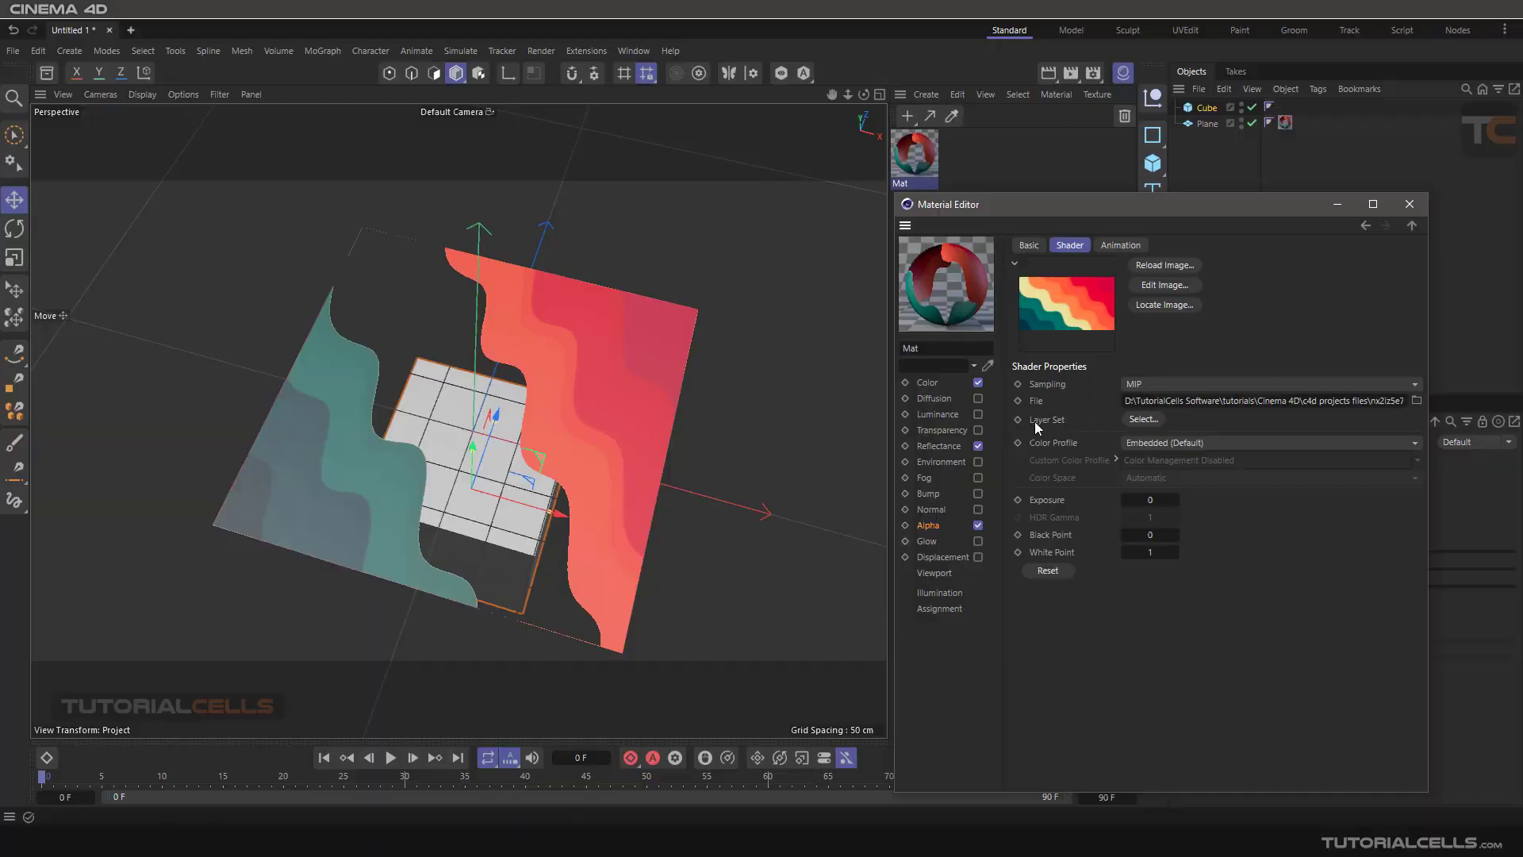
pyautogui.click(1137, 420)
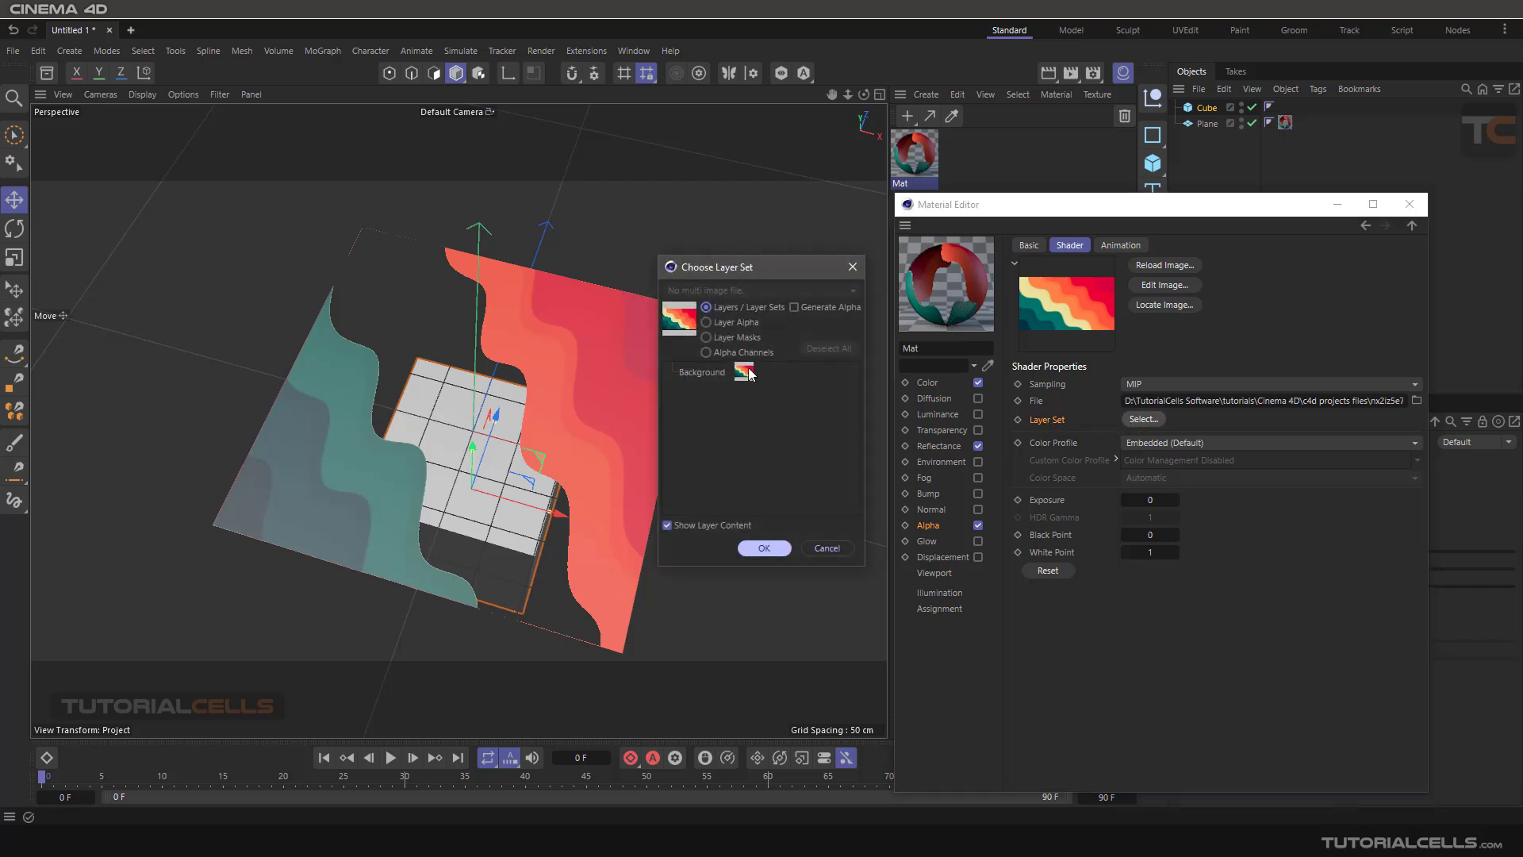
pyautogui.click(706, 352)
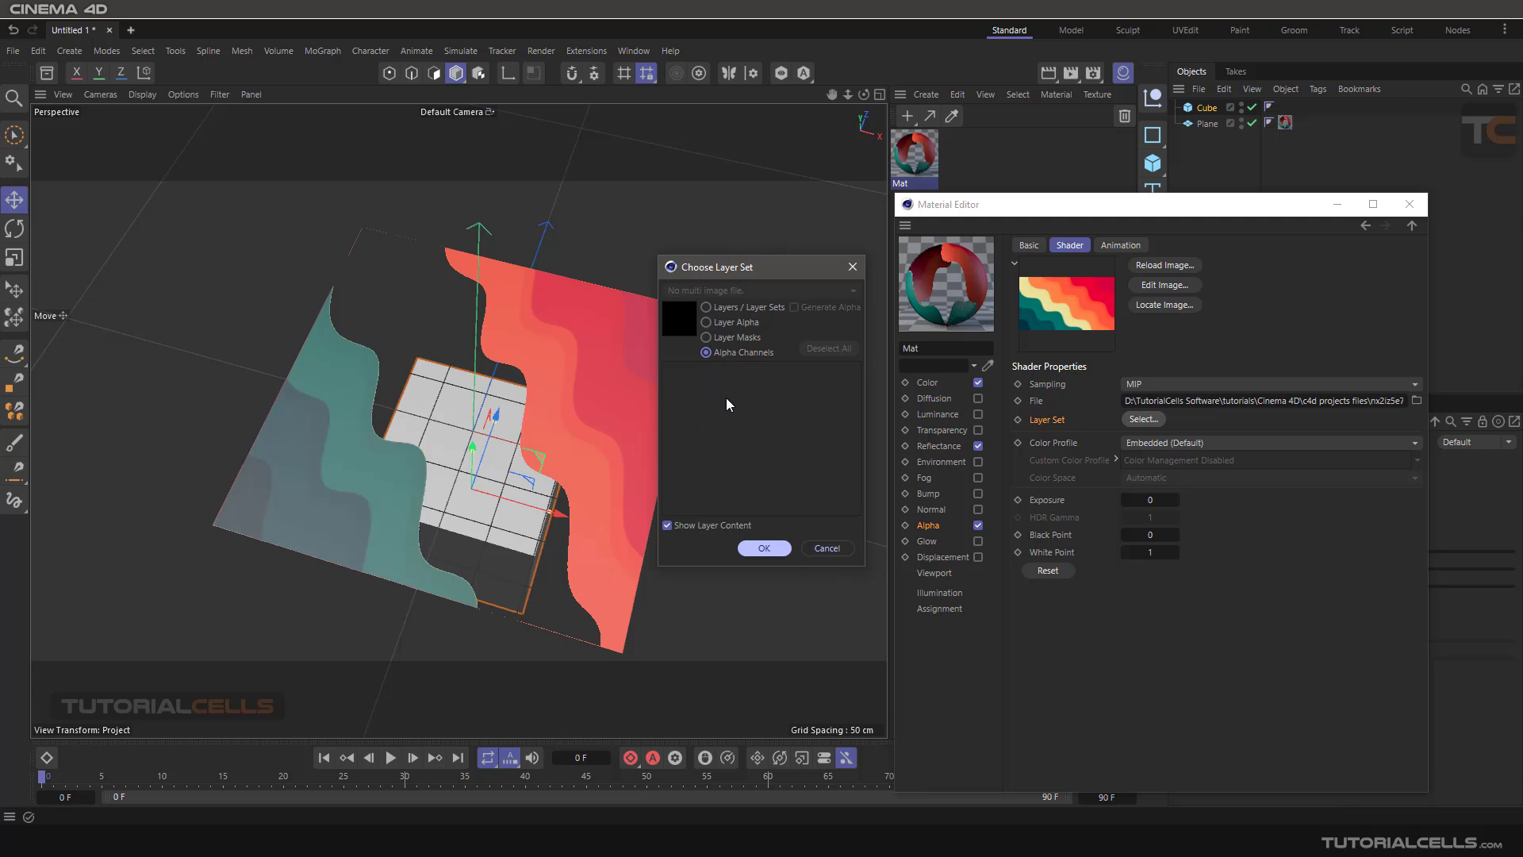
pyautogui.click(767, 548)
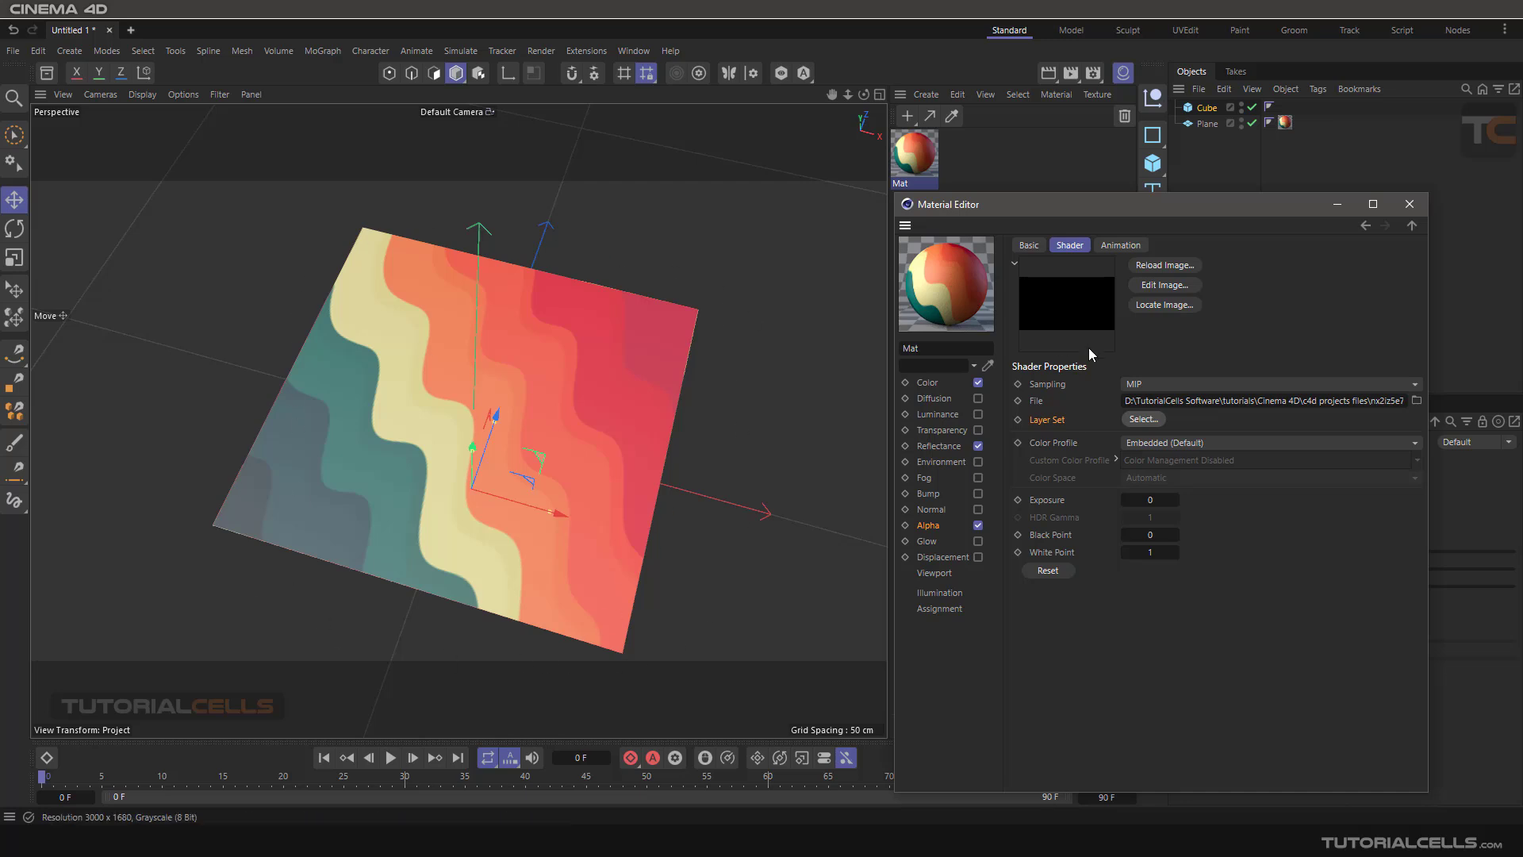
# Restore the layer set to Layers / Layer Sets
pyautogui.click(1142, 418)
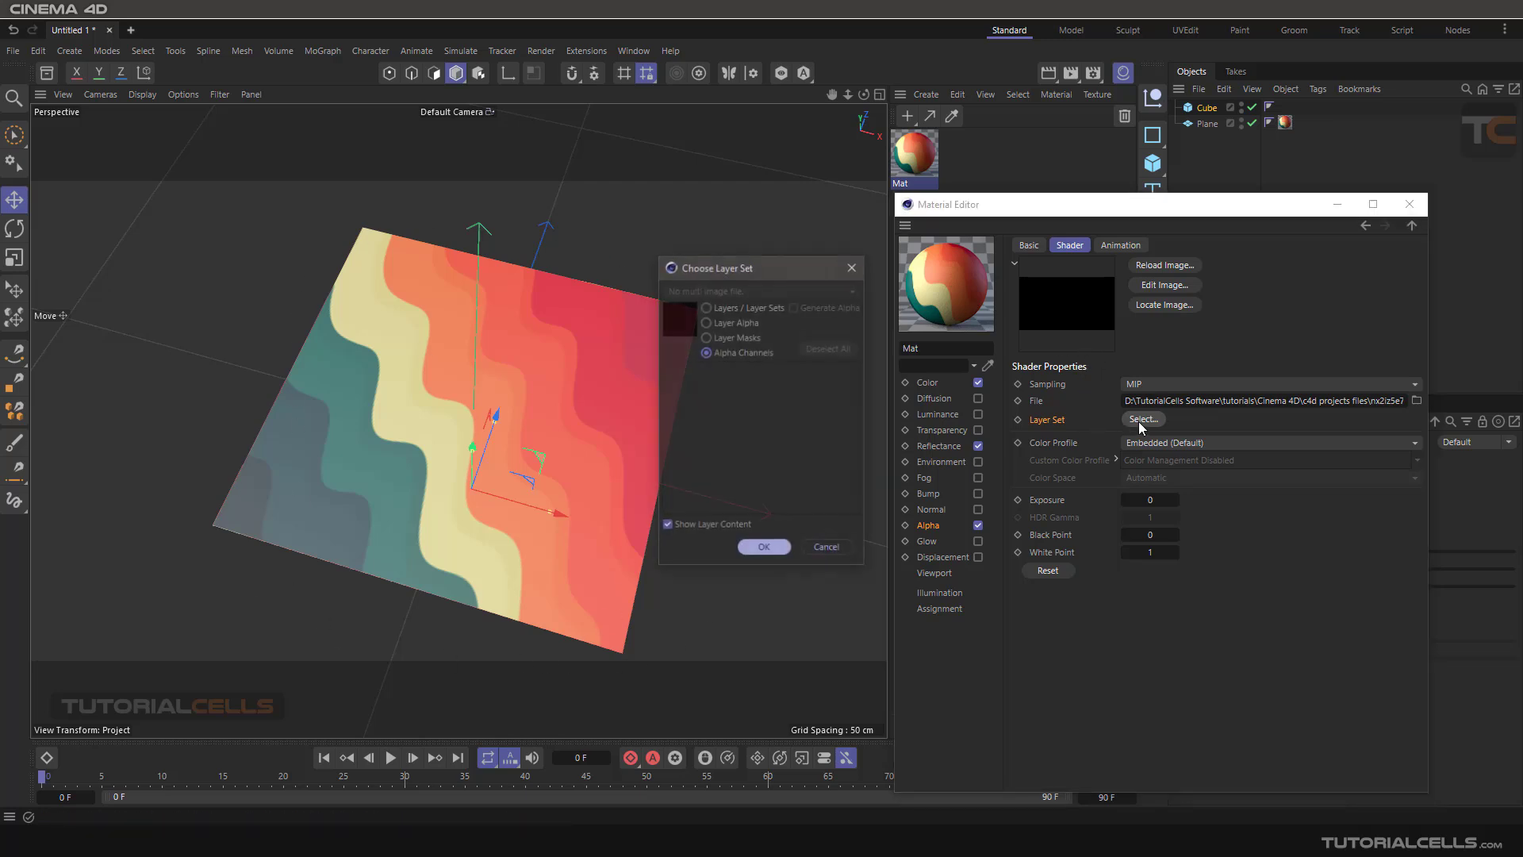
pyautogui.click(753, 312)
pyautogui.click(763, 549)
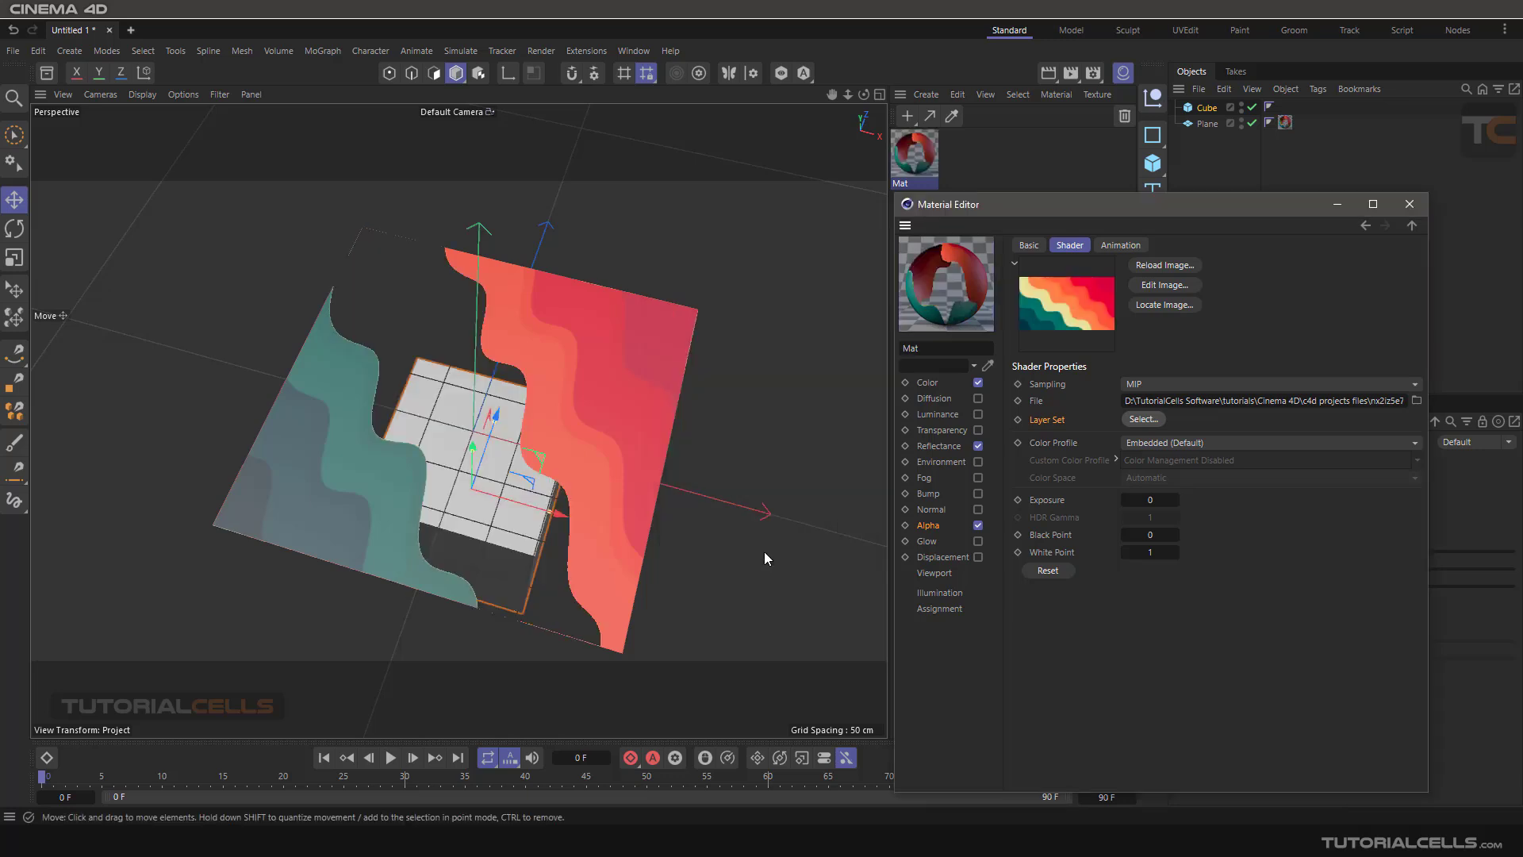